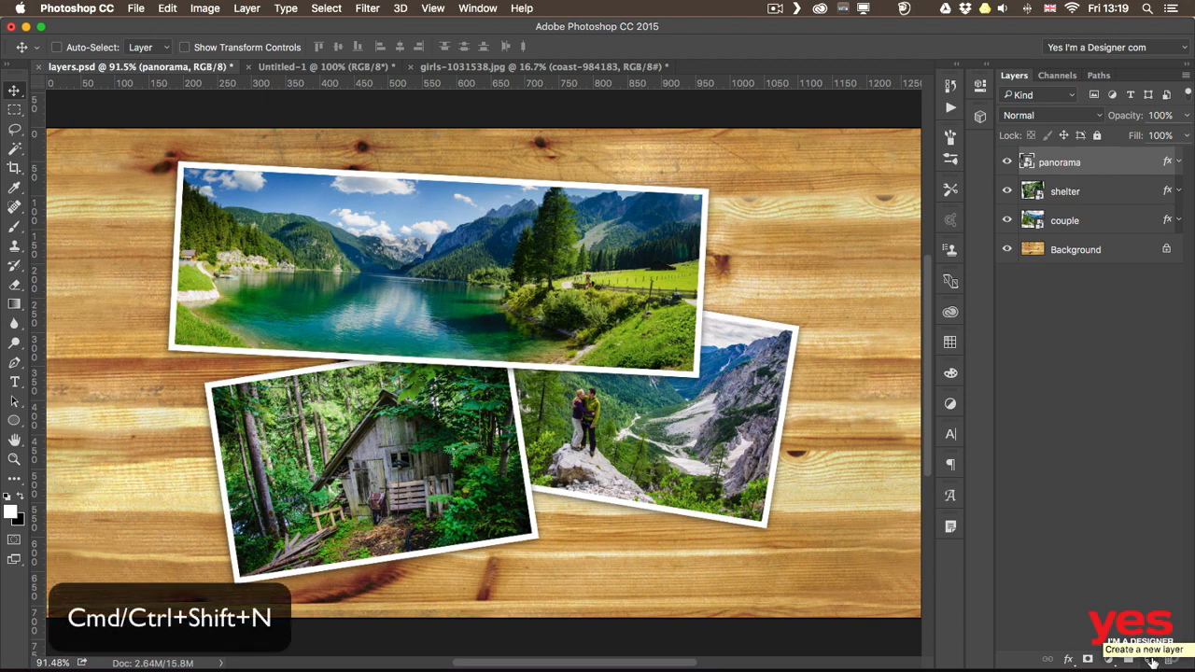
# Create a new layer named "markups" above the panorama layer
pyautogui.hotkey('ctrl', 'shift', 'n')
pyautogui.moveTo(967, 465); pyautogui.dragTo(616, 200)
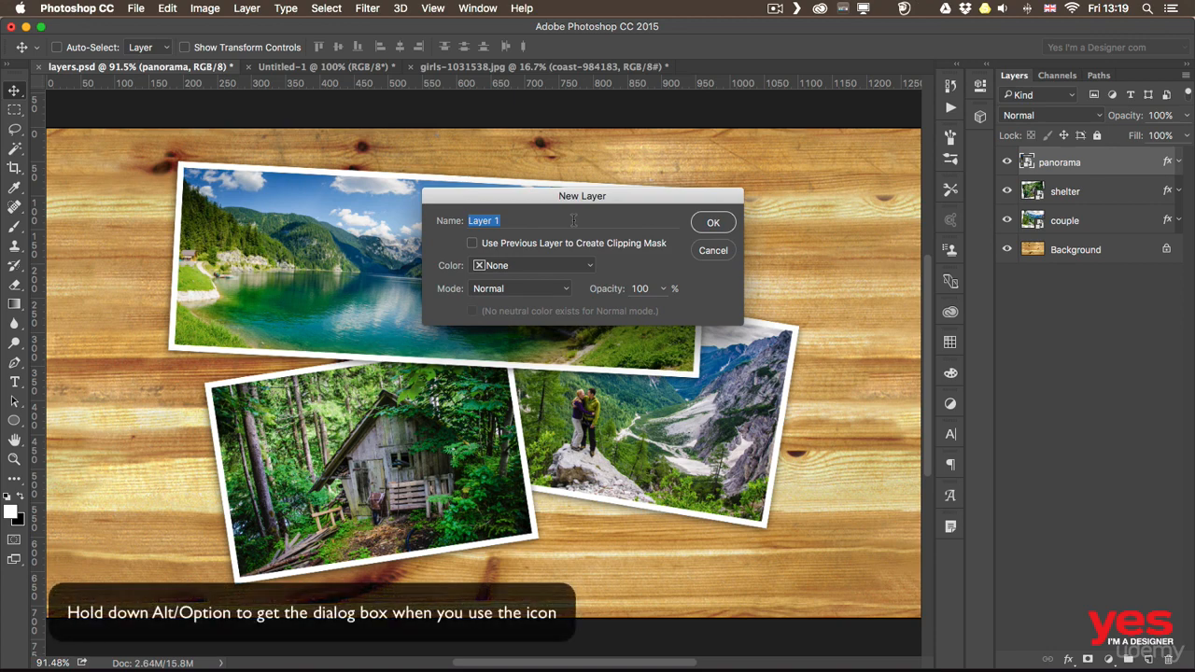
pyautogui.write('markups')
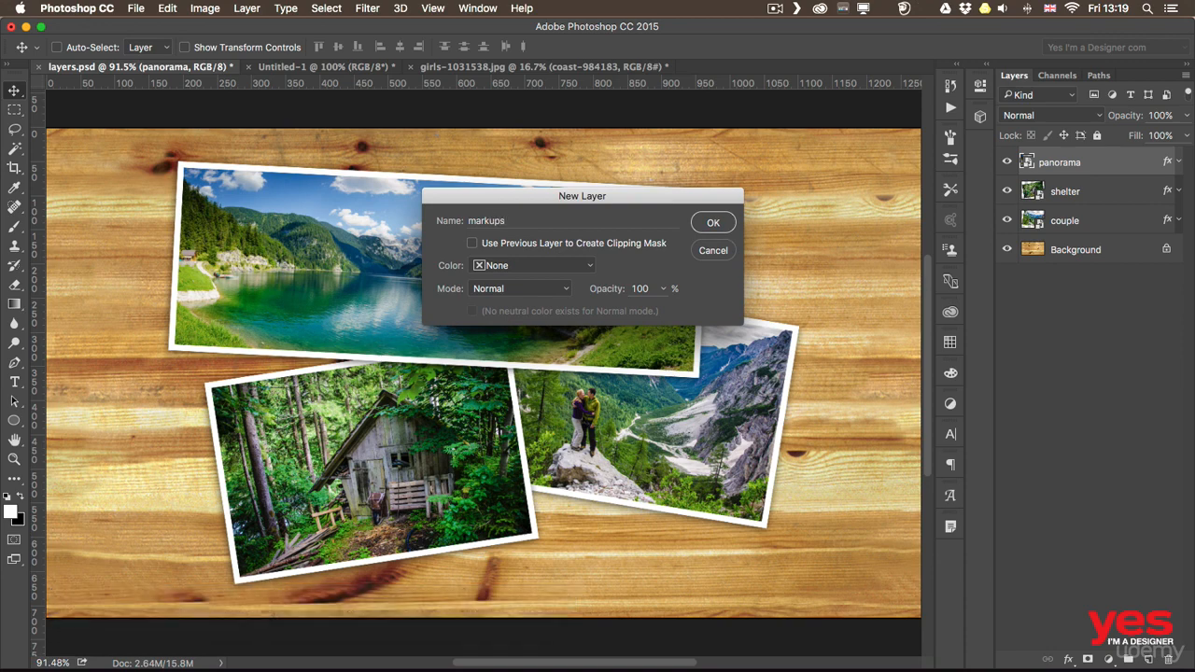
pyautogui.press('Return')
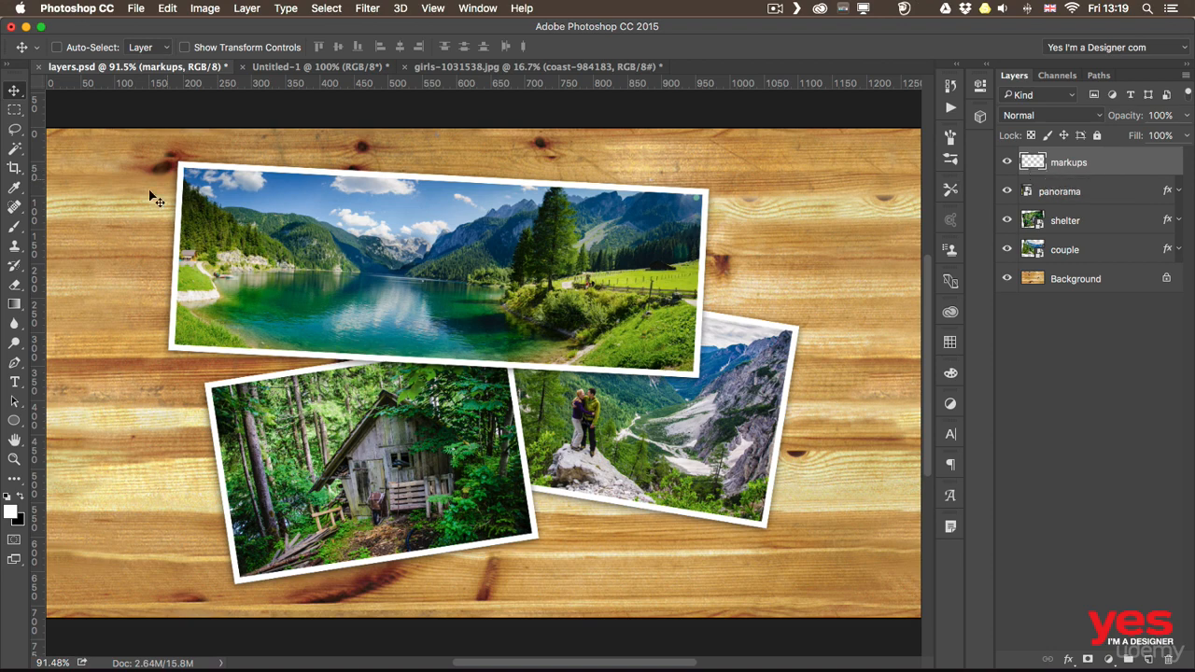
# Brush two curved white arrows on the markups layer, one pointing at the panorama's meadow and one at the couple
pyautogui.click(15, 226)
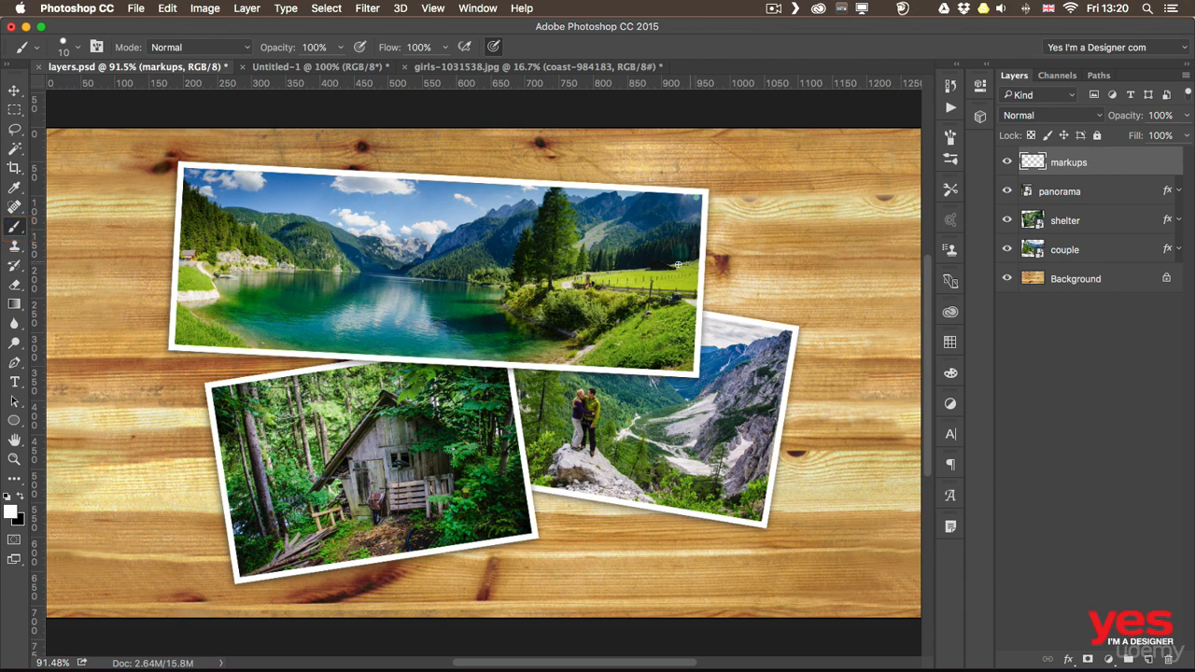
pyautogui.moveTo(659, 269); pyautogui.dragTo(773, 197)
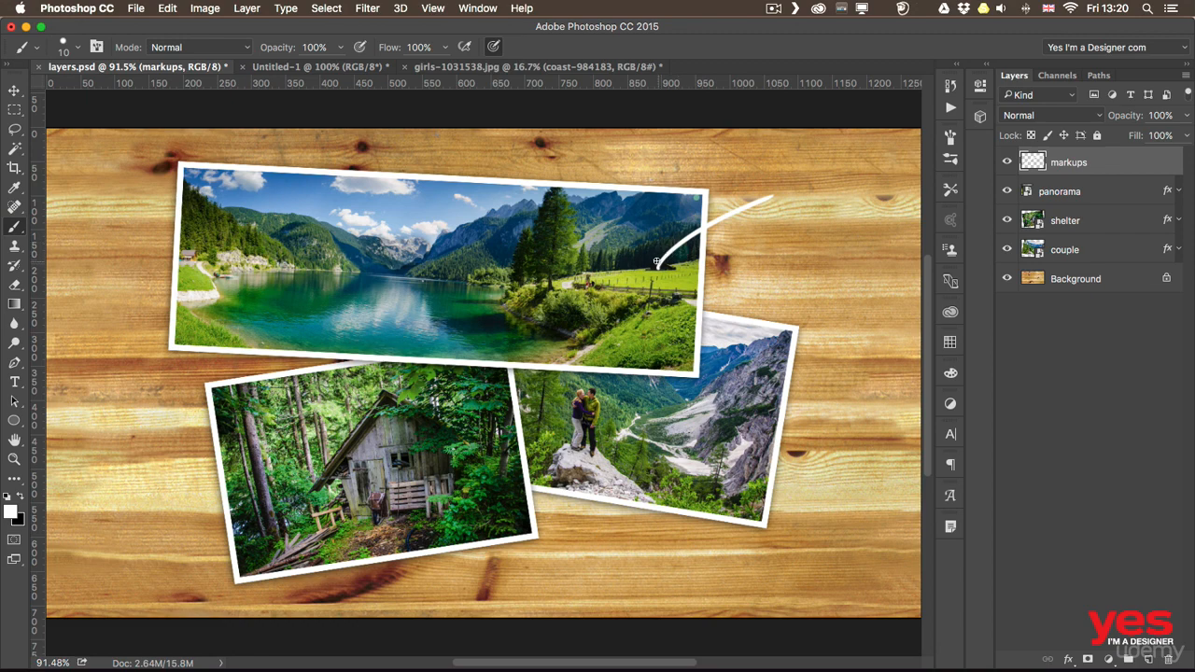
pyautogui.moveTo(657, 257)
pyautogui.mouseDown()
pyautogui.moveTo(667, 265)
pyautogui.moveTo(654, 253)
pyautogui.mouseUp()
pyautogui.moveTo(610, 417); pyautogui.dragTo(662, 529)
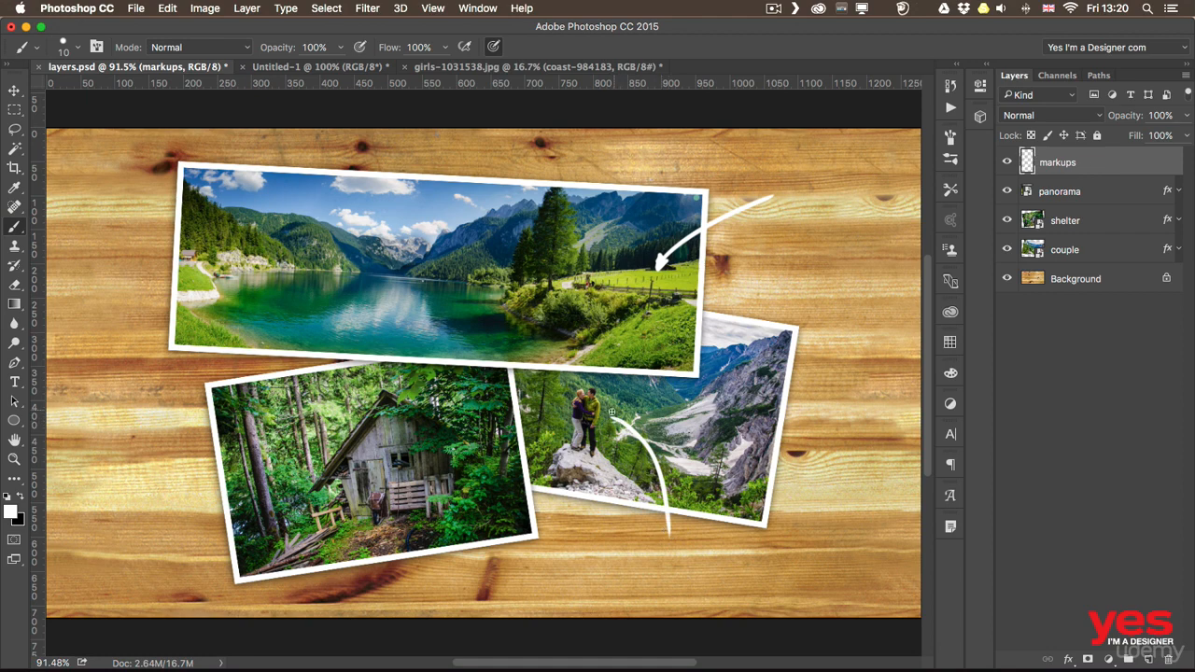
pyautogui.moveTo(615, 419); pyautogui.dragTo(612, 417)
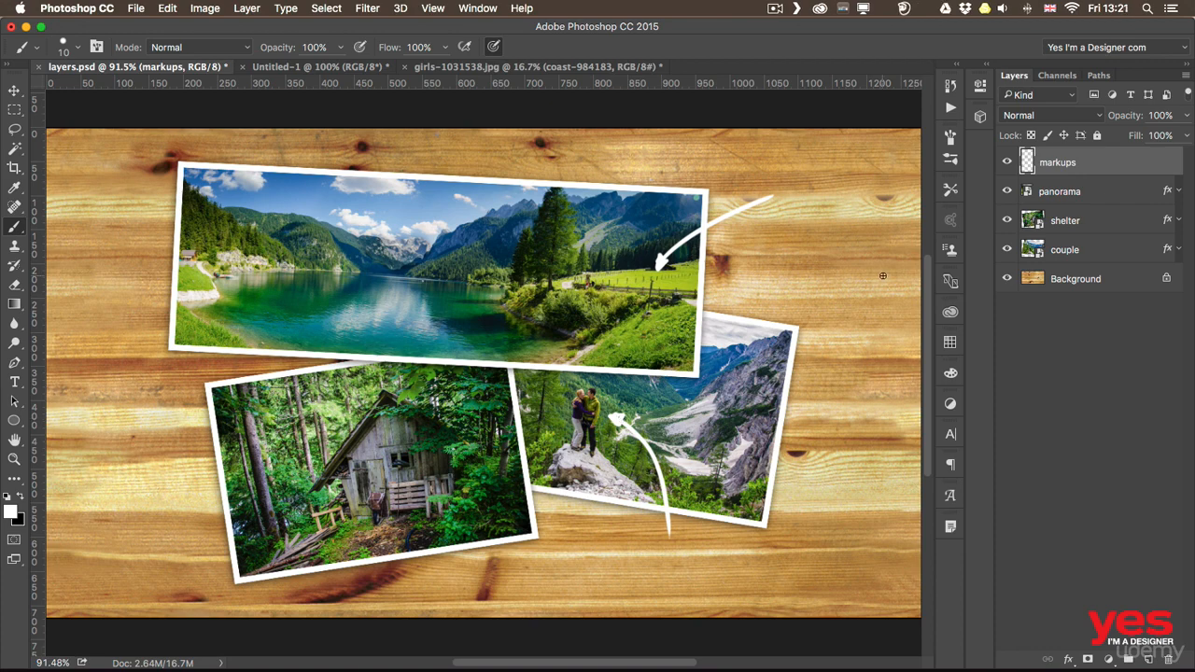
# Toggle the markups layer's visibility off and on, and move both arrows slightly right and down with the Move tool
pyautogui.click(1007, 163)
pyautogui.click(1007, 162)
pyautogui.click(14, 90)
pyautogui.moveTo(610, 334); pyautogui.dragTo(649, 351)
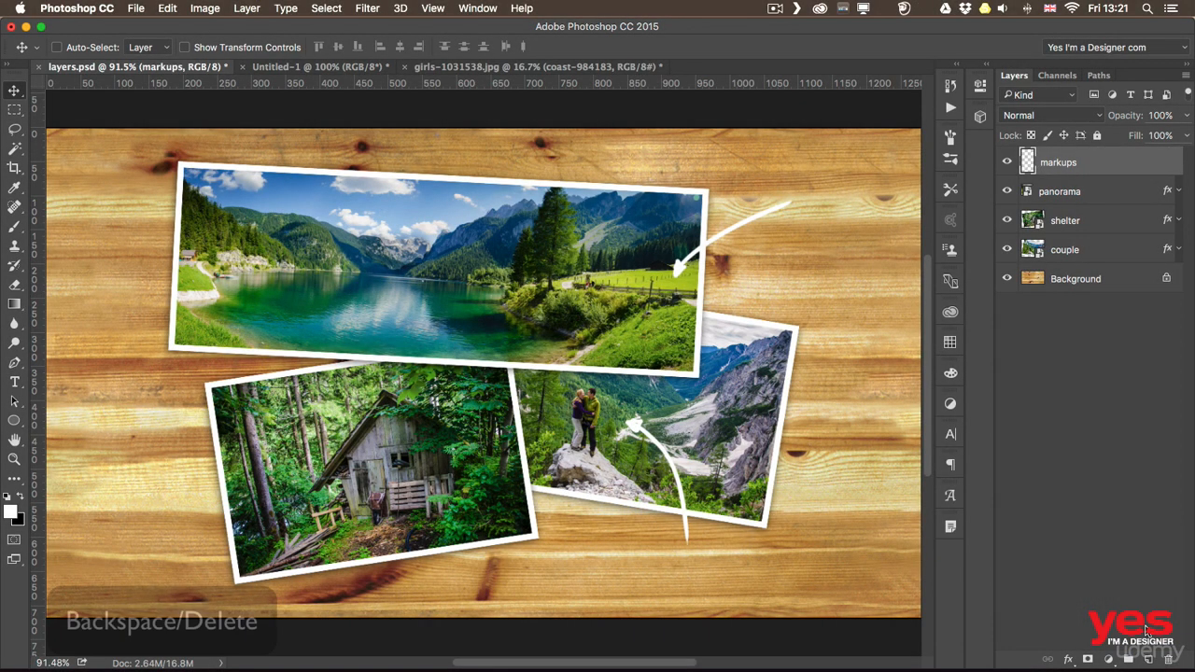
# Delete the markups layer and undo the deletion
pyautogui.press('BackSpace')
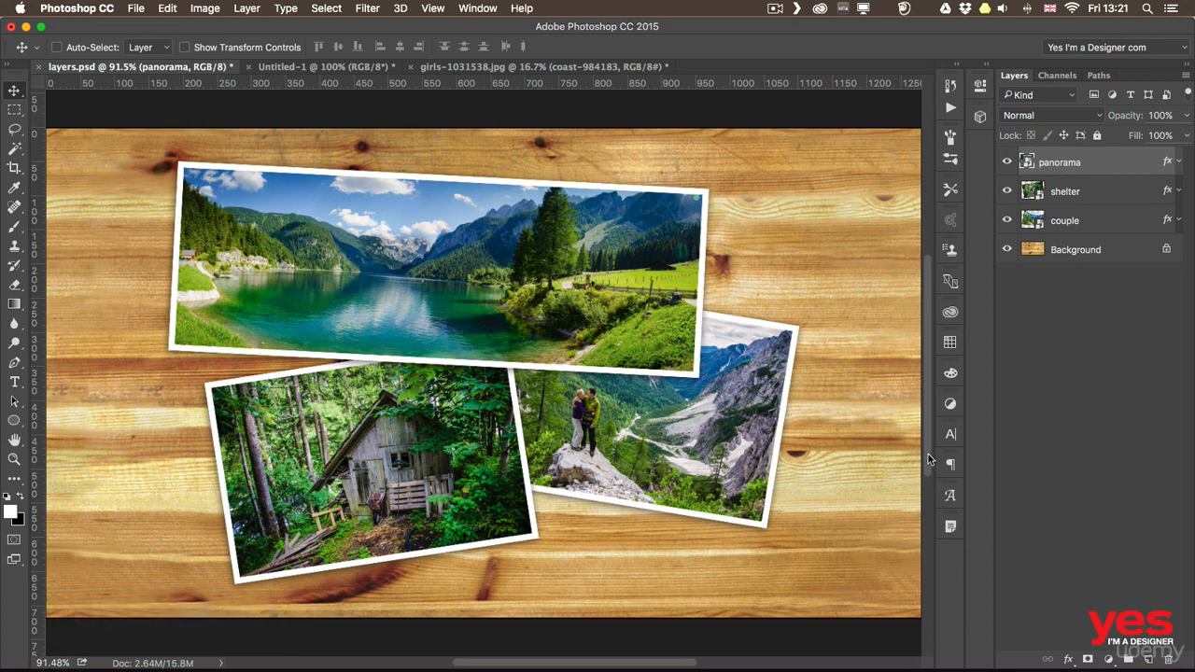
pyautogui.click(168, 9)
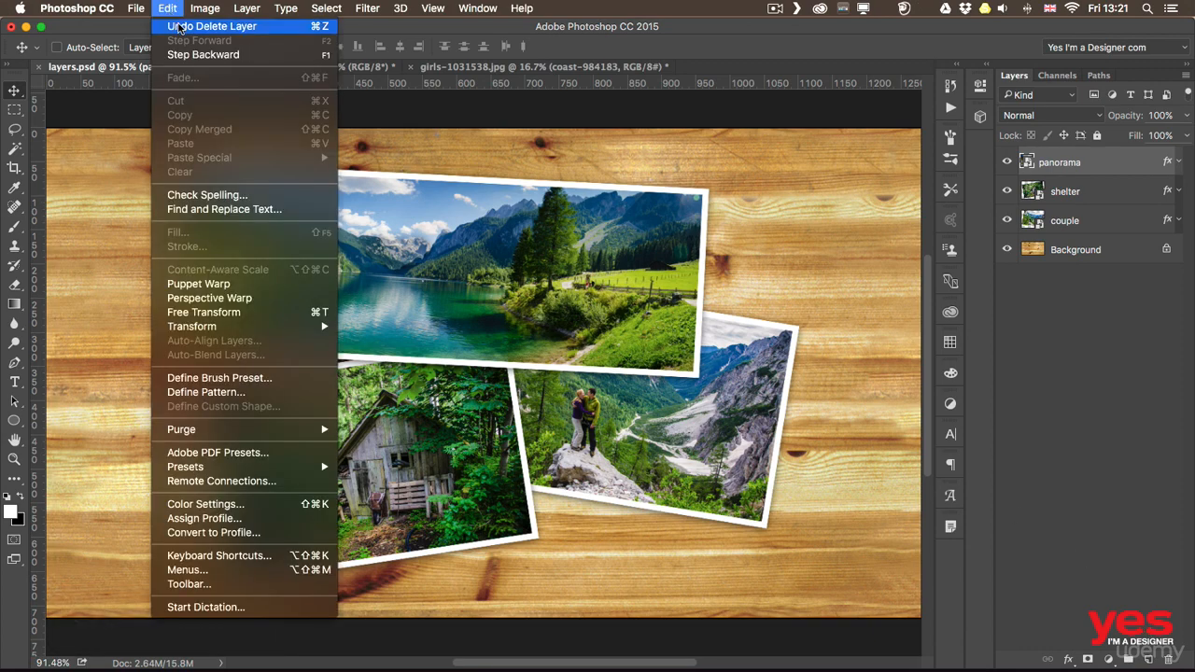
pyautogui.click(170, 26)
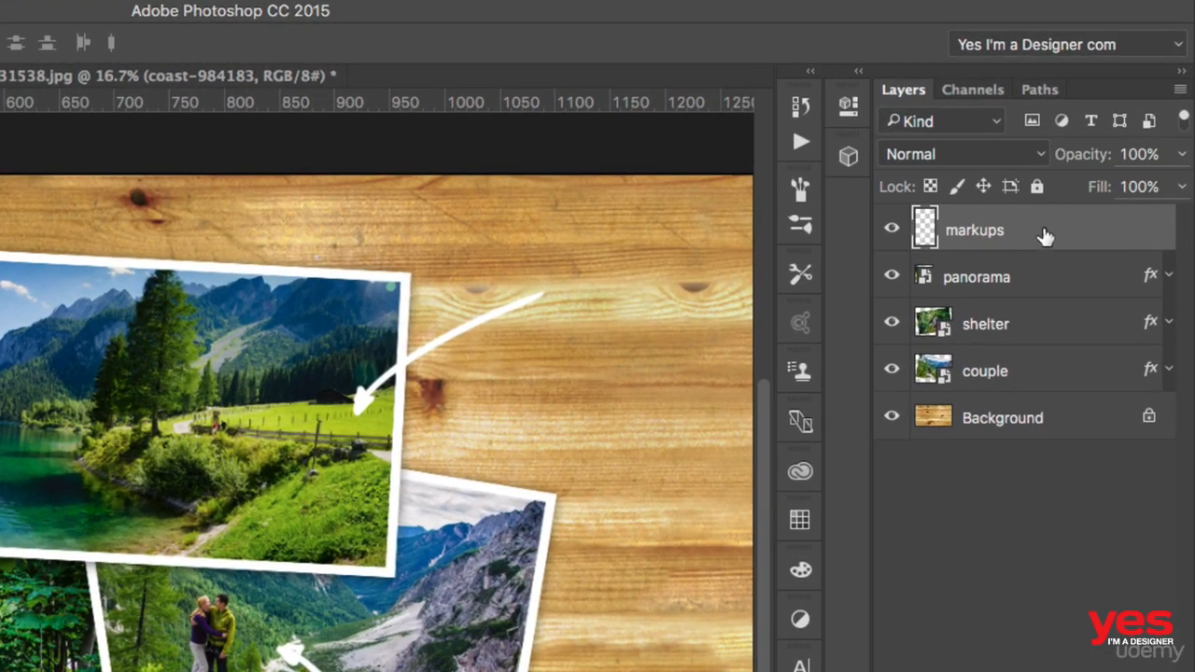
# Lower the markups layer's opacity to 0% and bring it back to 100%
pyautogui.click(1182, 154)
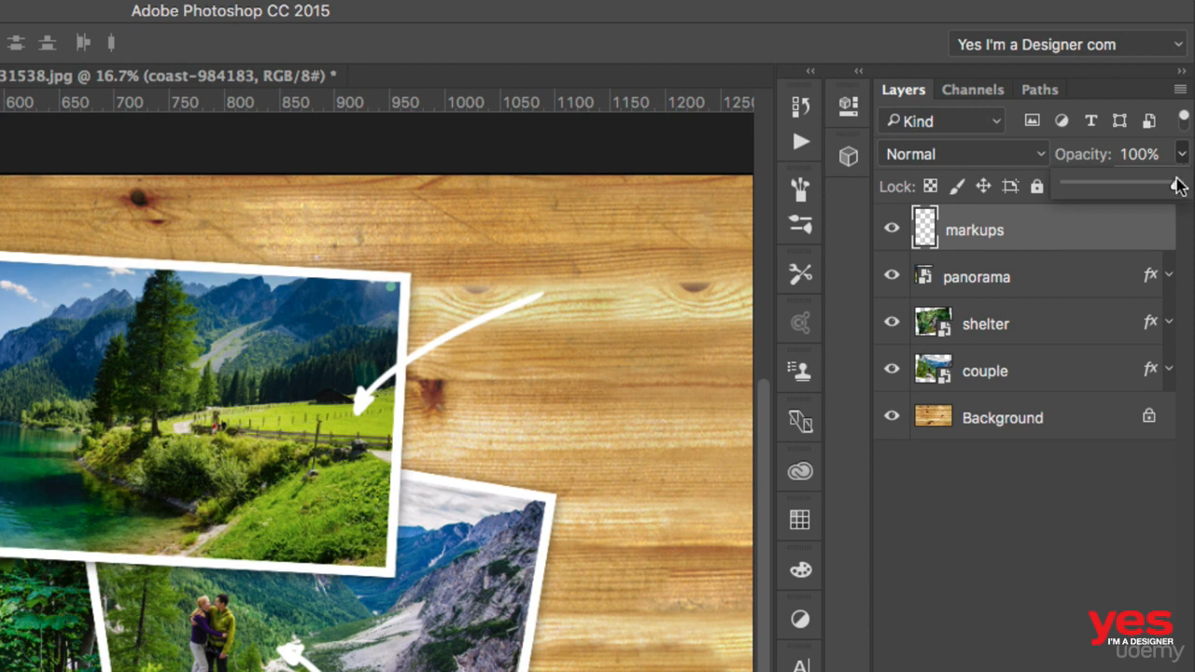
pyautogui.moveTo(1179, 186); pyautogui.dragTo(1041, 181)
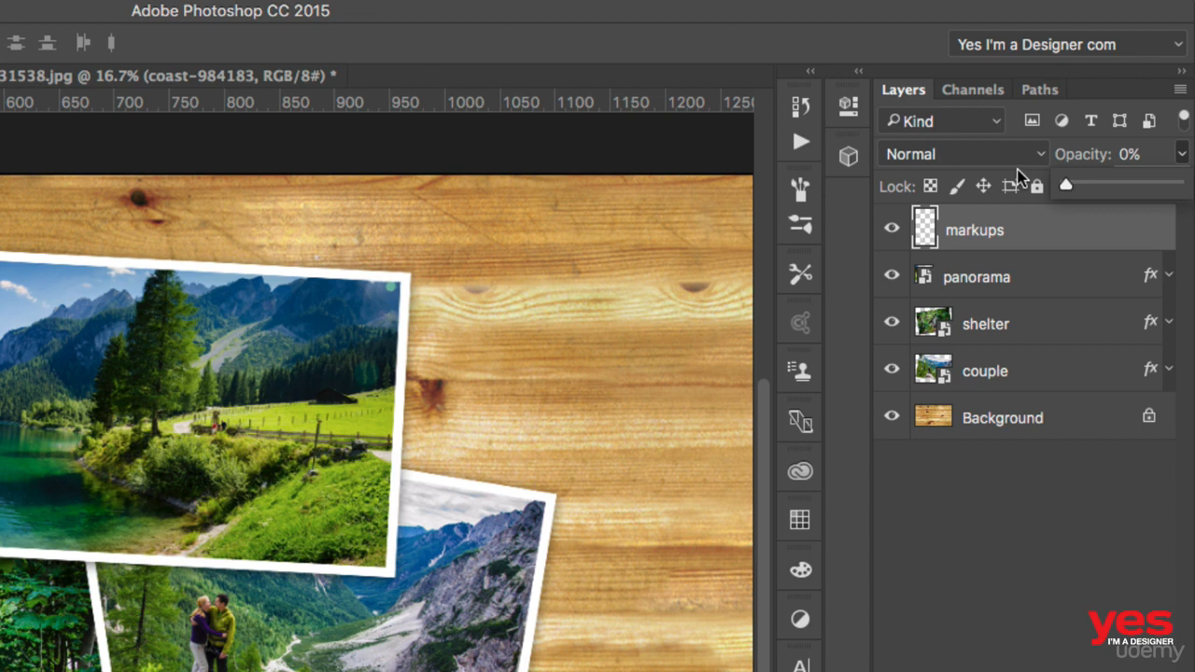
pyautogui.moveTo(1065, 185); pyautogui.dragTo(1193, 190)
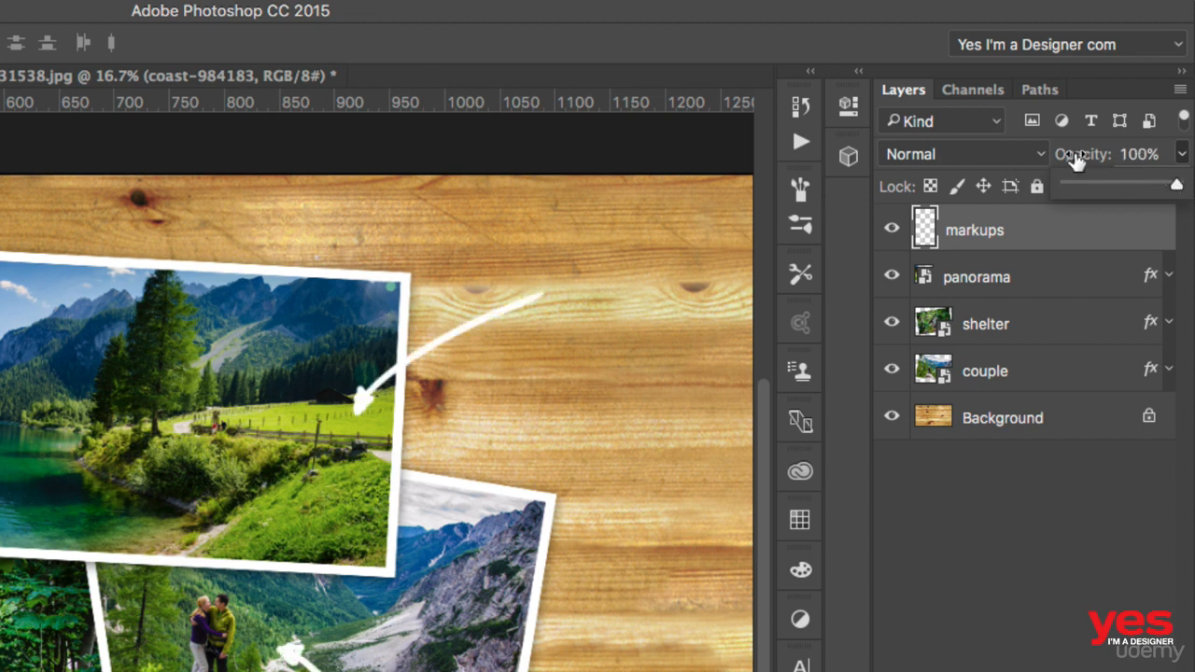
pyautogui.click(1078, 159)
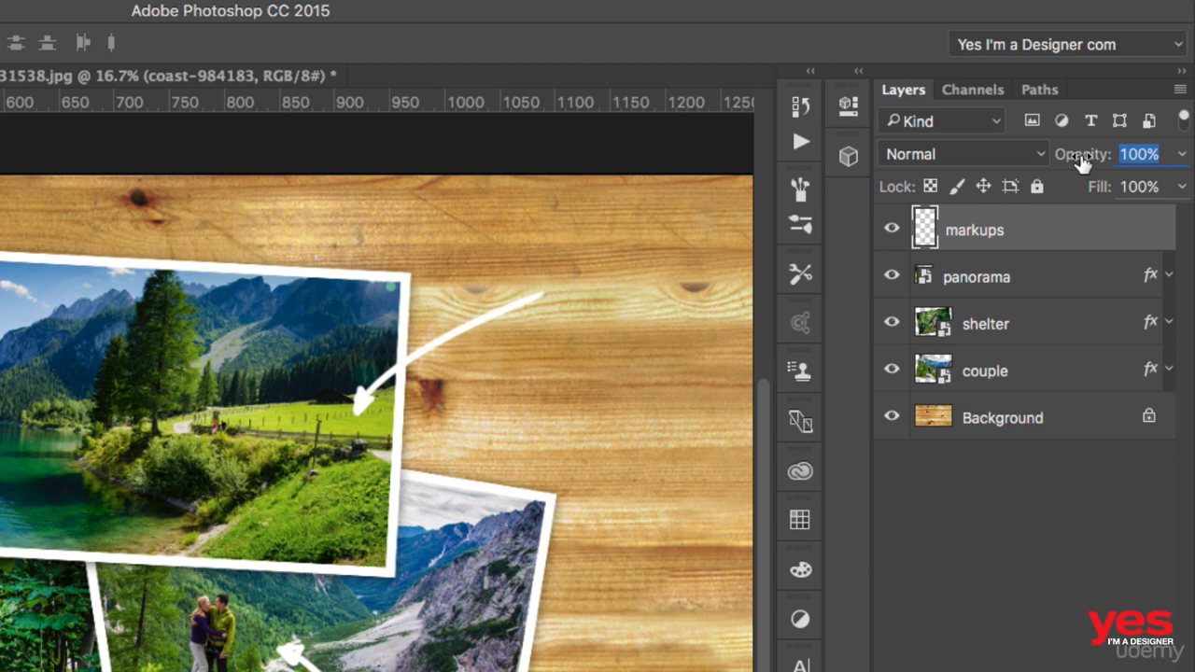
pyautogui.moveTo(1088, 167); pyautogui.dragTo(1161, 163)
pyautogui.click(1067, 517)
pyautogui.click(992, 243)
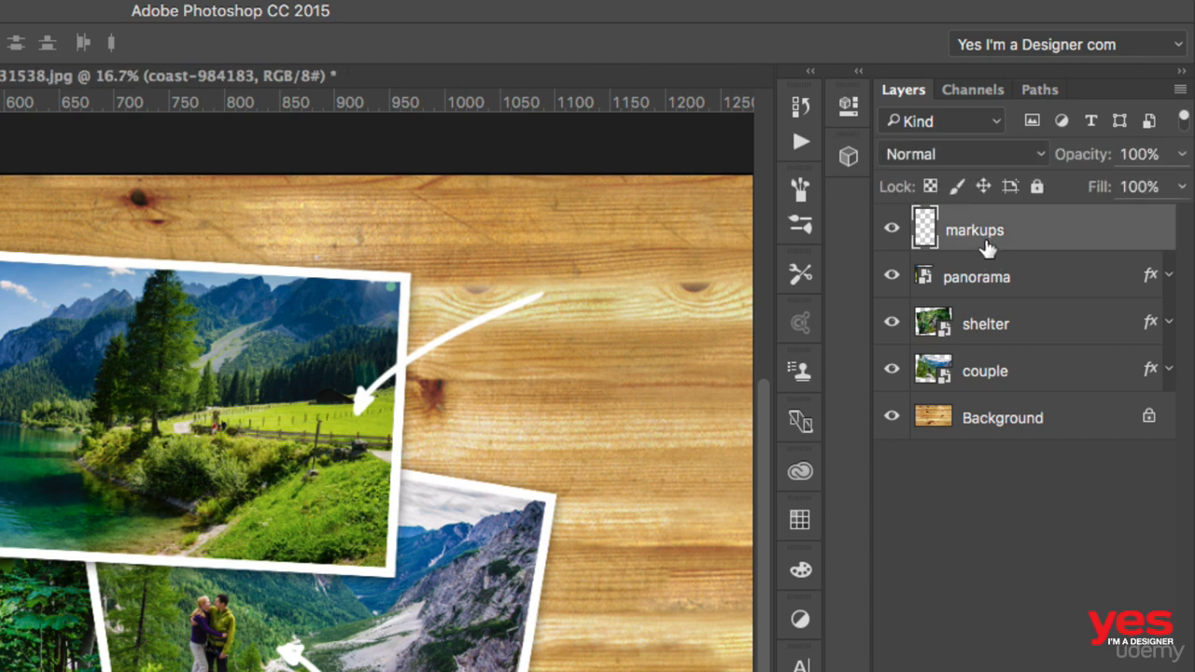
# Change the panorama layer's opacity to 50%, 10%, 80%, 65%, 1%, 100% and 0% in turn, ending at 100%
pyautogui.click(961, 289)
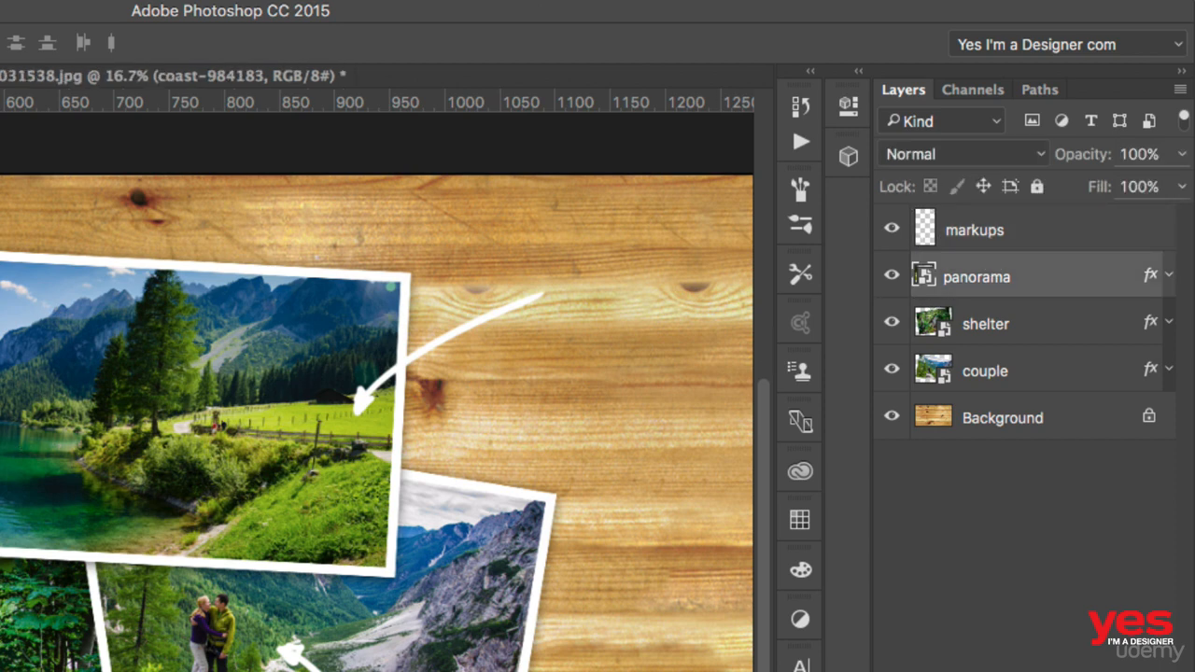
pyautogui.press('5')
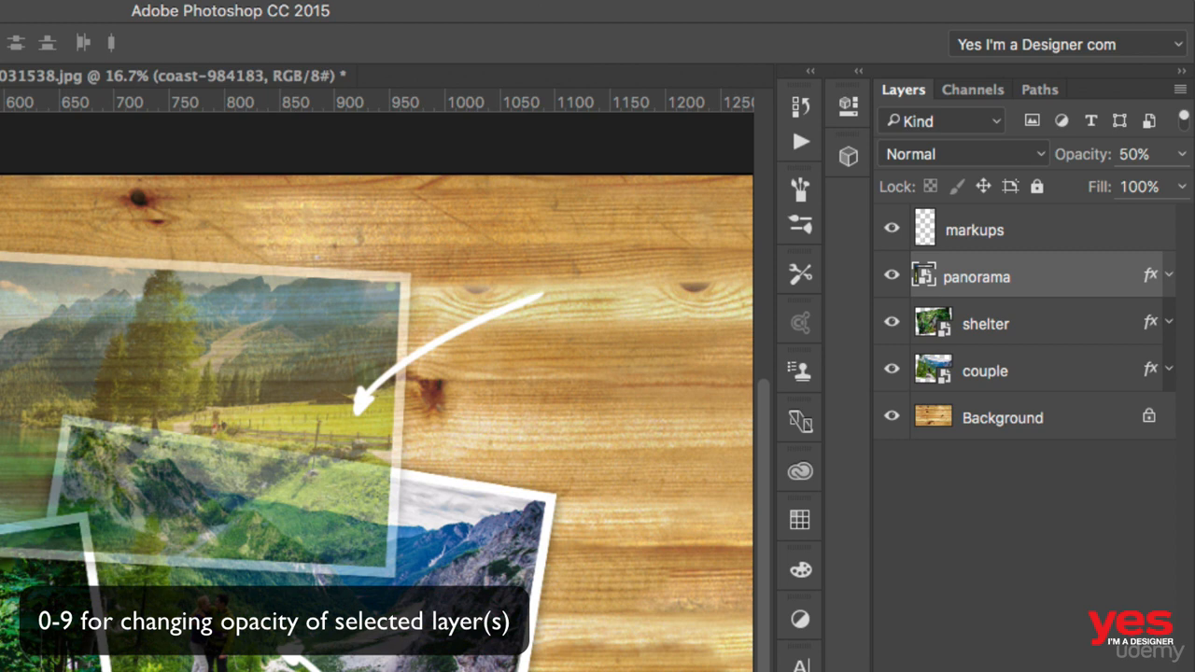
pyautogui.press('1')
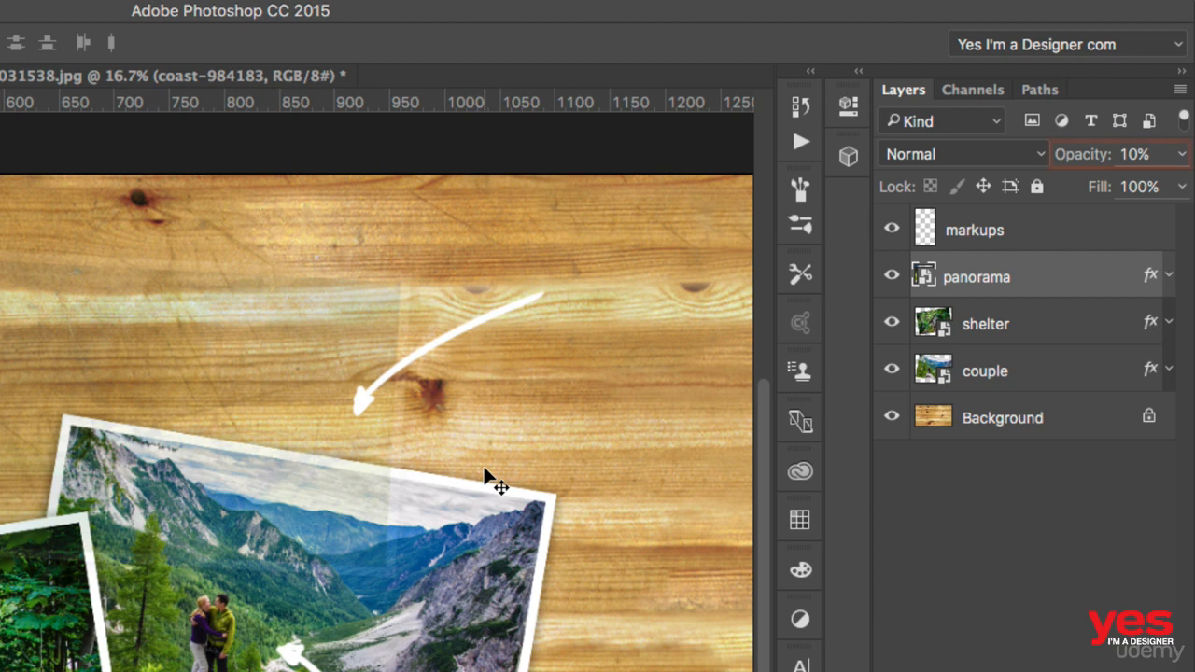
pyautogui.press('8')
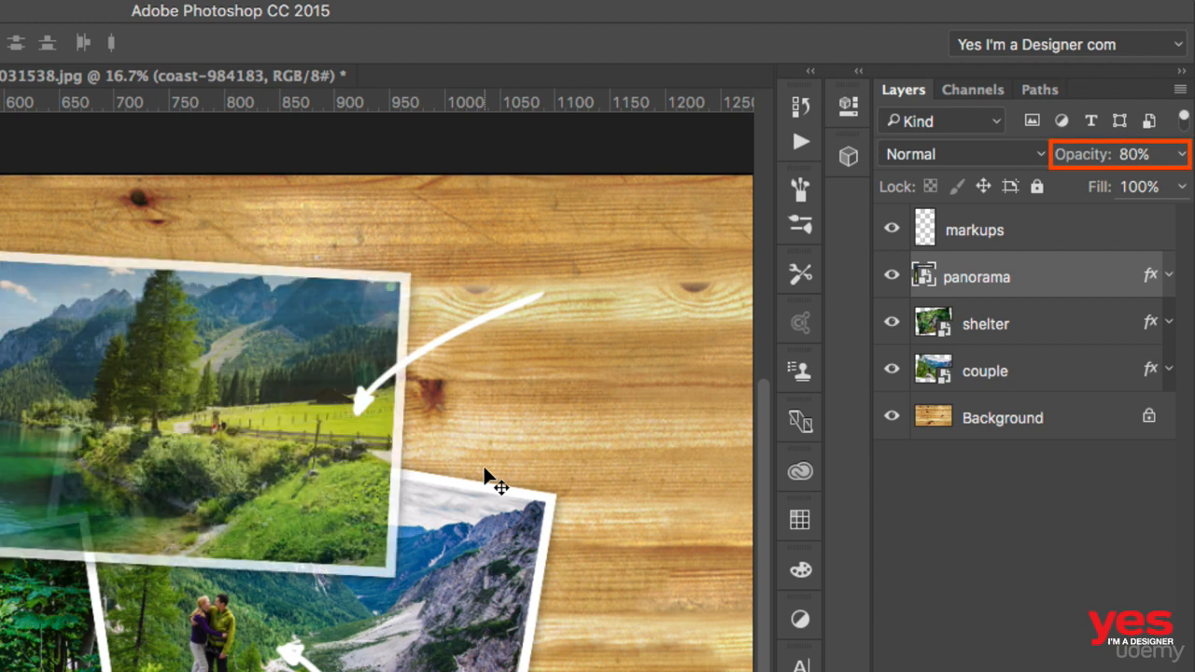
pyautogui.press('6')
pyautogui.press('5')
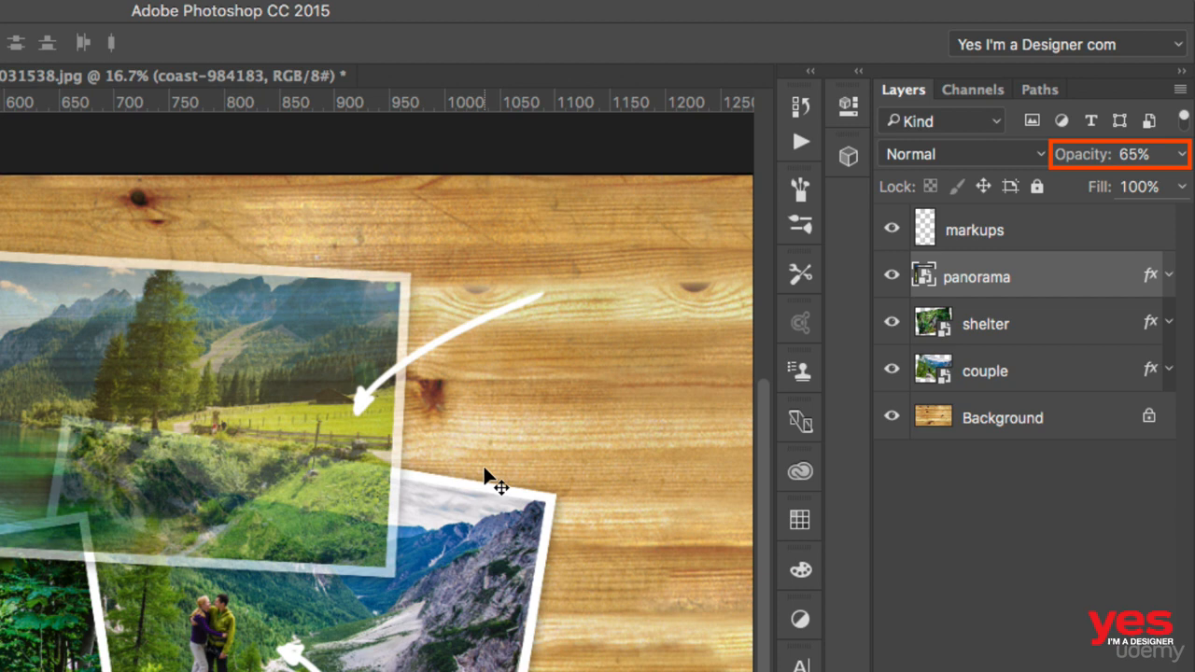
pyautogui.press('0')
pyautogui.press('1')
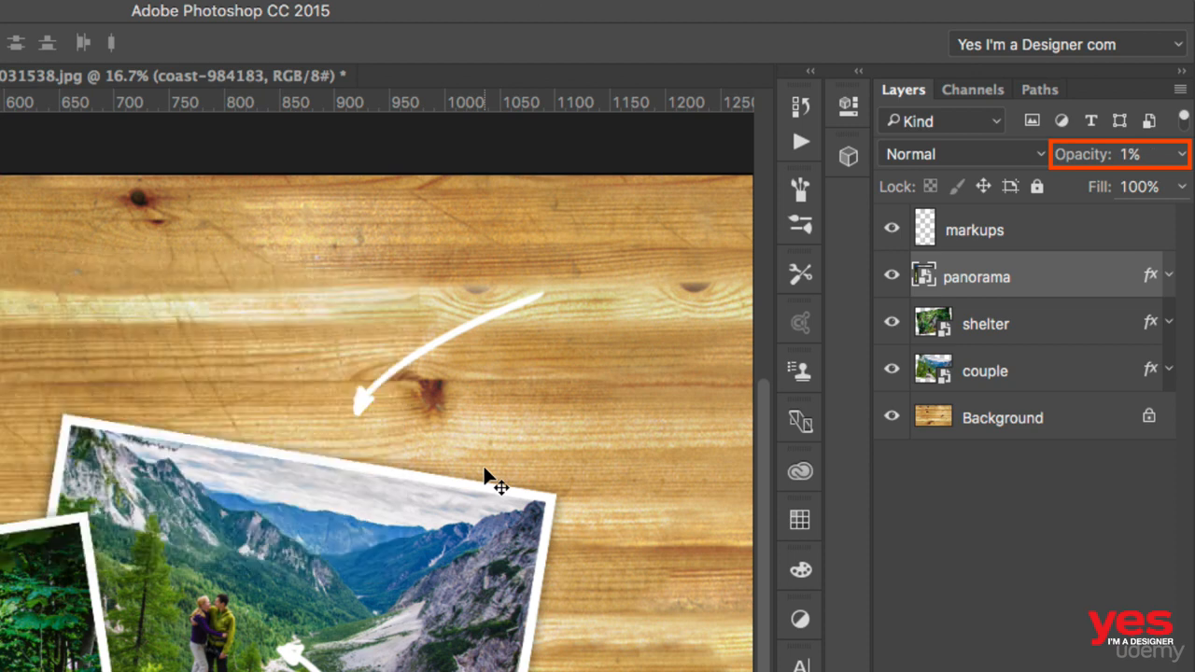
pyautogui.press('0')
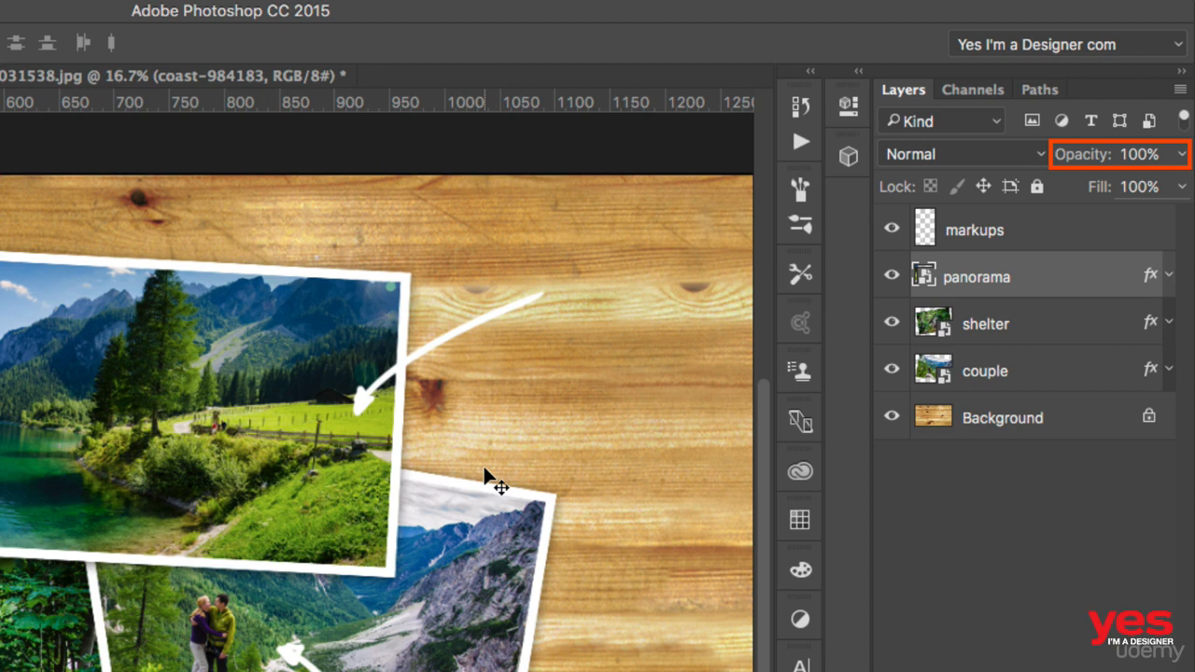
pyautogui.press('0')
pyautogui.press('0')
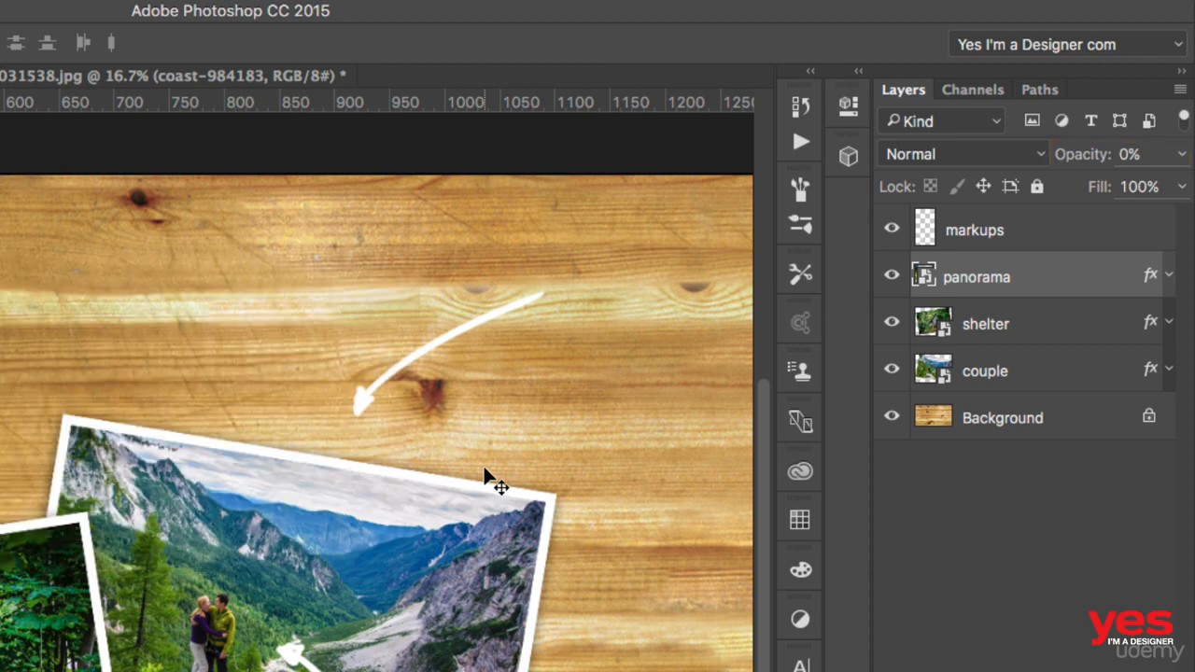
pyautogui.press('0')
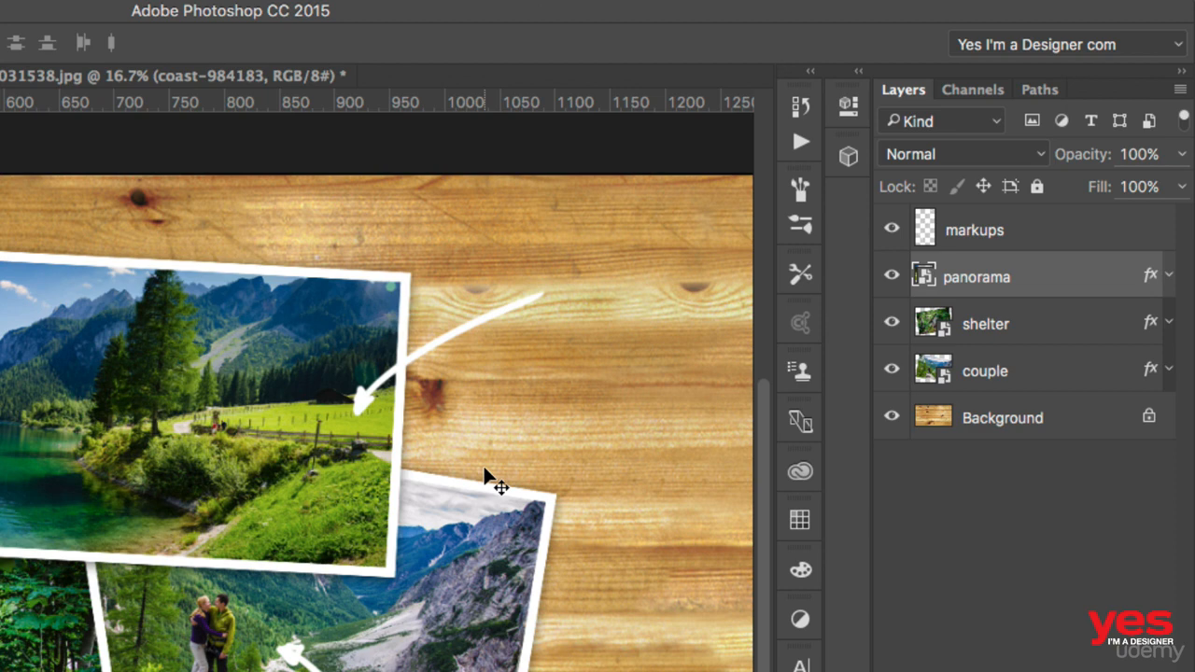
# Hide and show the panorama layer, and do the same with its expanded Stroke and Drop Shadow effects
pyautogui.click(891, 276)
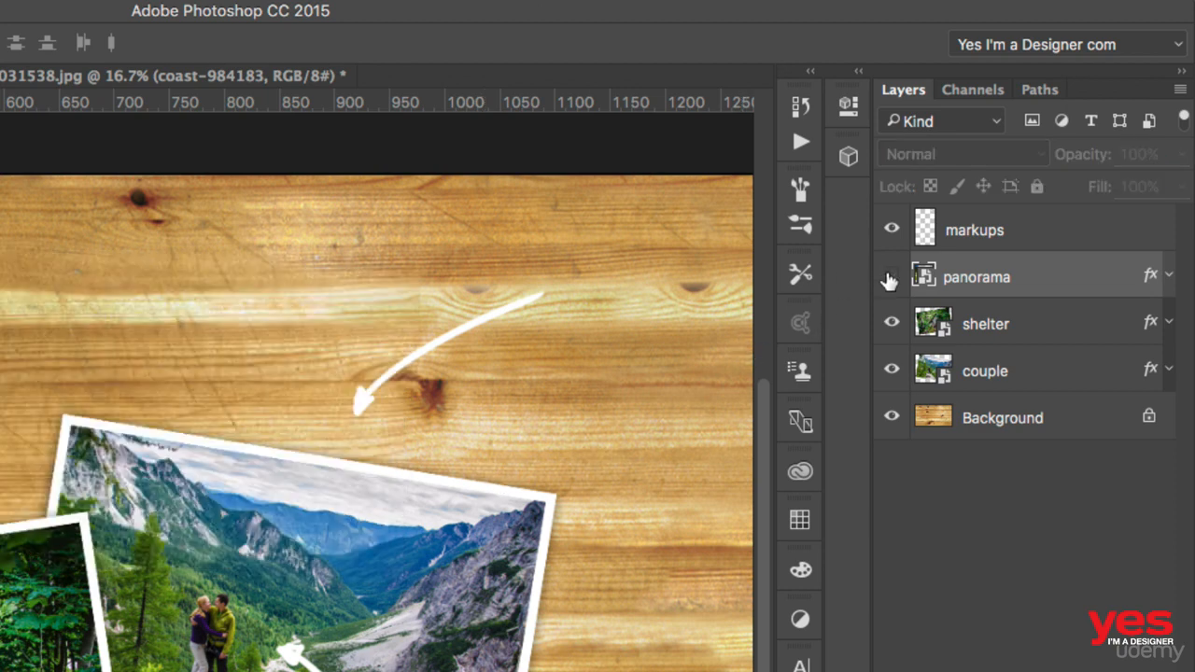
pyautogui.click(891, 277)
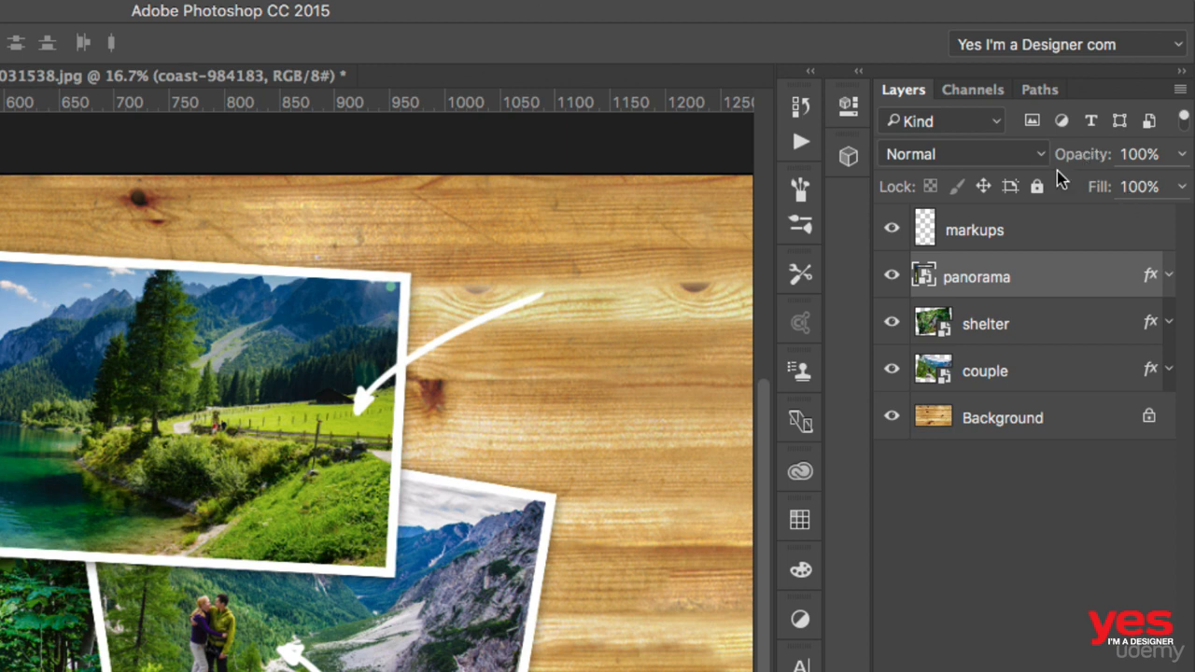
pyautogui.click(1171, 279)
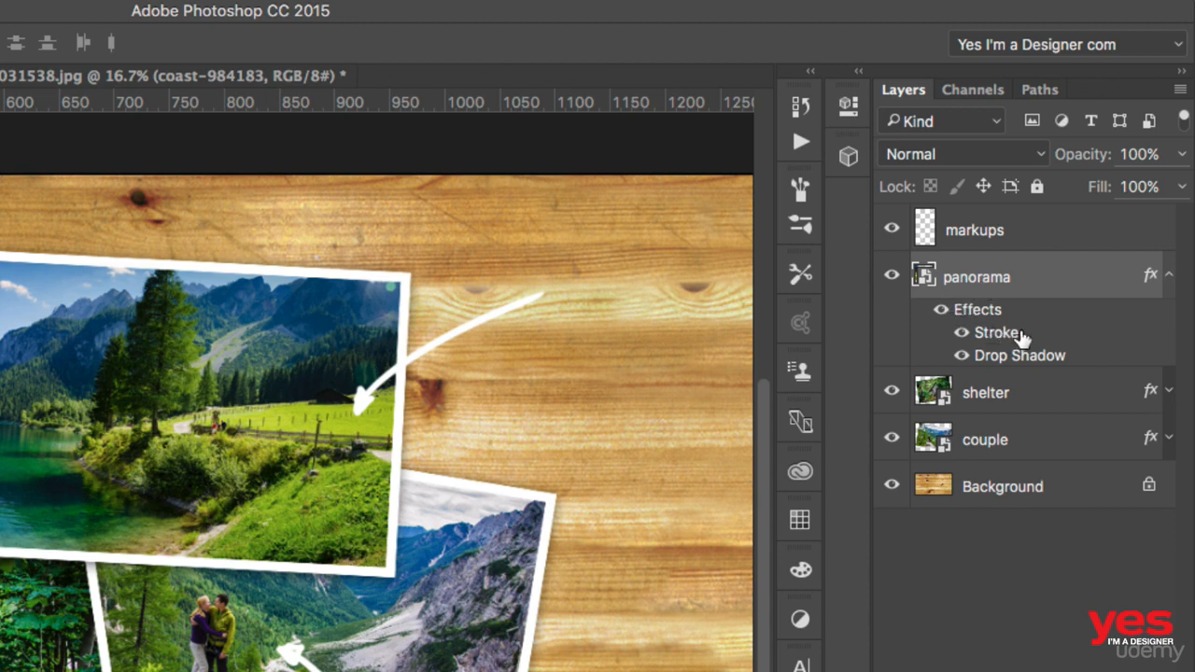
pyautogui.click(941, 310)
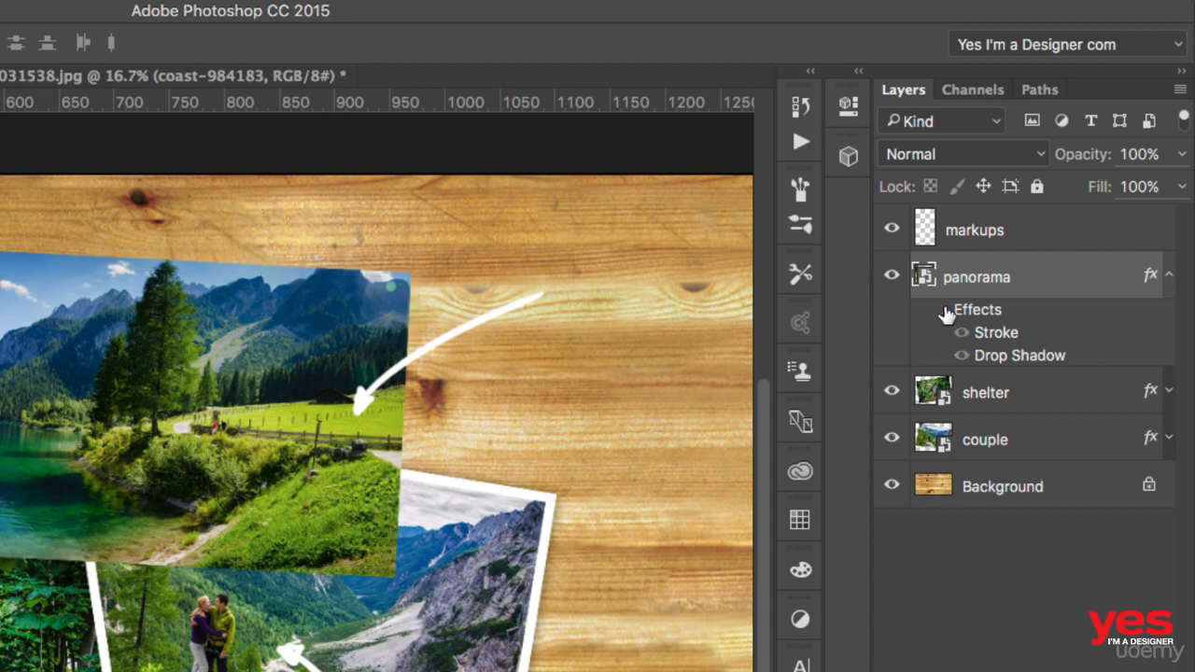
pyautogui.click(943, 310)
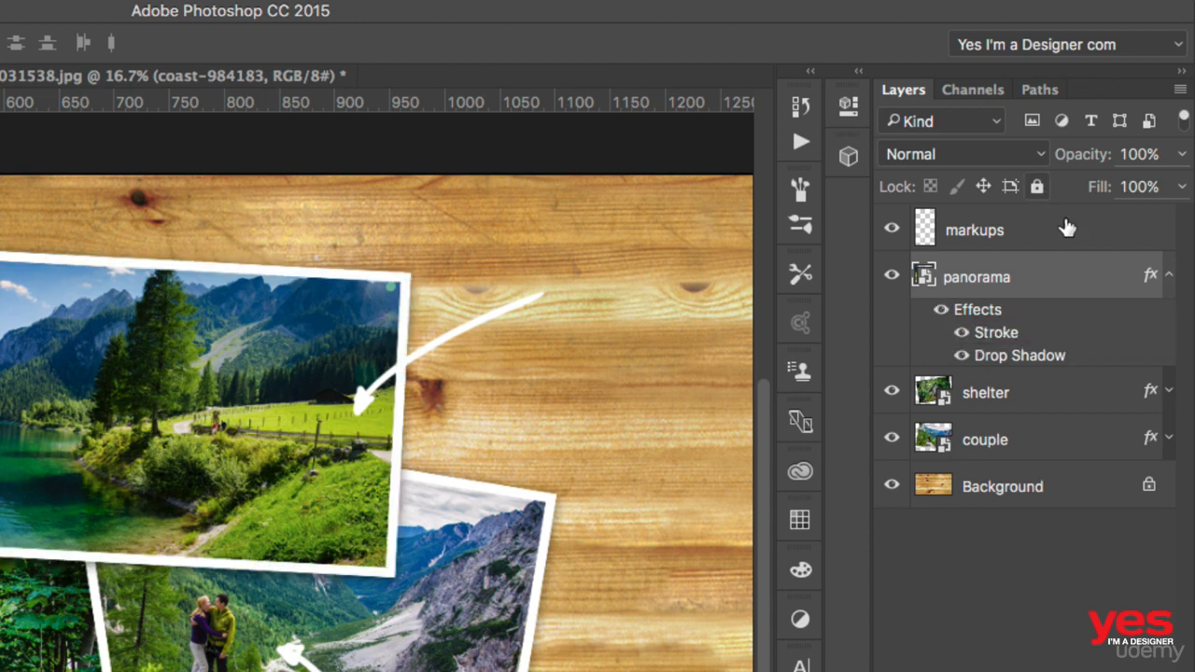
# Lower the panorama layer's fill to 17% and restore it to 100%
pyautogui.moveTo(1096, 192); pyautogui.dragTo(1001, 196)
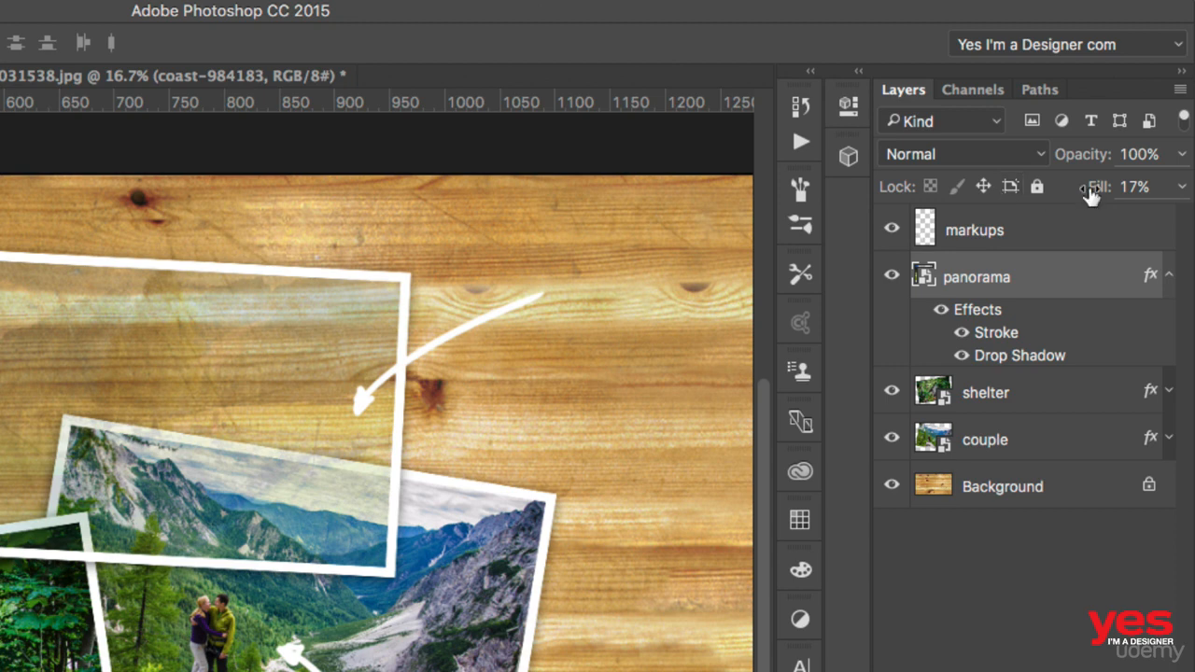
pyautogui.moveTo(1094, 190)
pyautogui.mouseDown()
pyautogui.moveTo(1018, 191)
pyautogui.moveTo(1126, 203)
pyautogui.moveTo(1118, 194)
pyautogui.mouseUp()
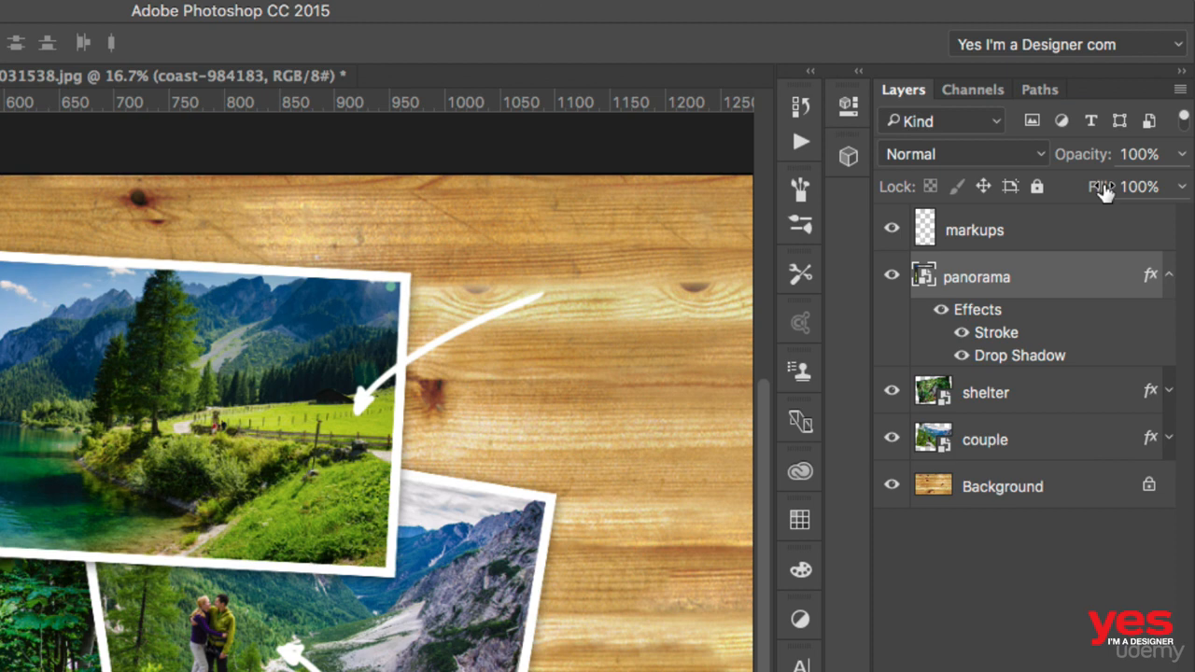
# Select the markups layer, hide the panorama, shelter, couple and Background layers, and activate the Brush tool
pyautogui.click(1017, 234)
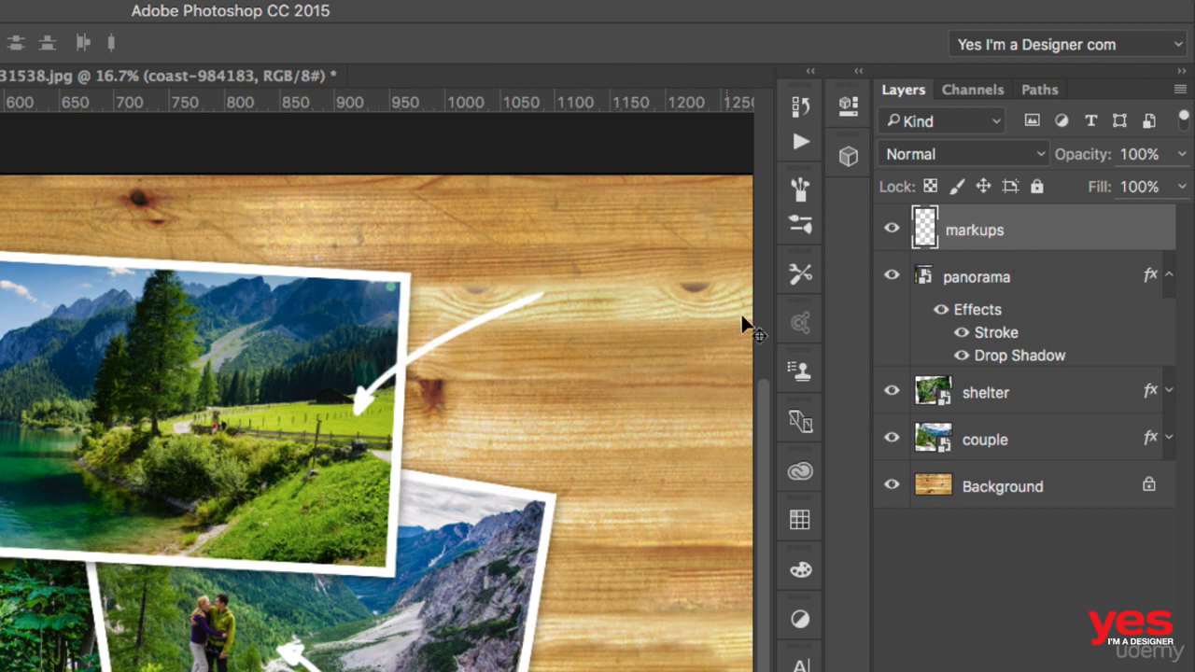
pyautogui.moveTo(892, 276); pyautogui.dragTo(892, 392)
pyautogui.moveTo(893, 438); pyautogui.dragTo(893, 507)
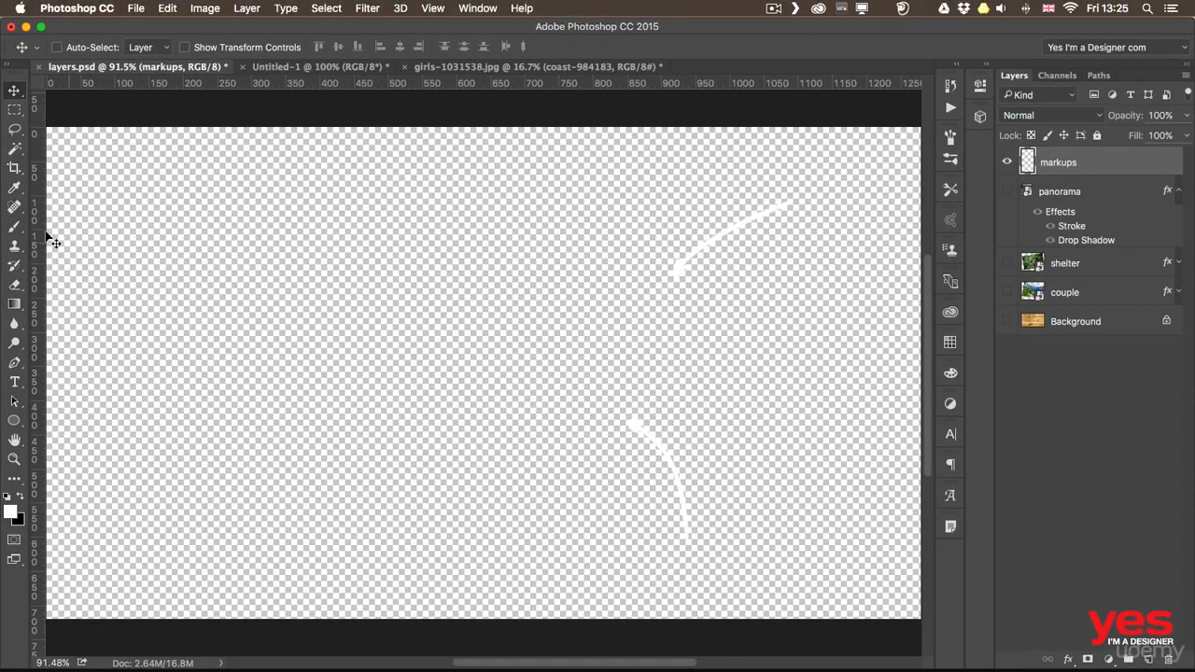
pyautogui.click(15, 227)
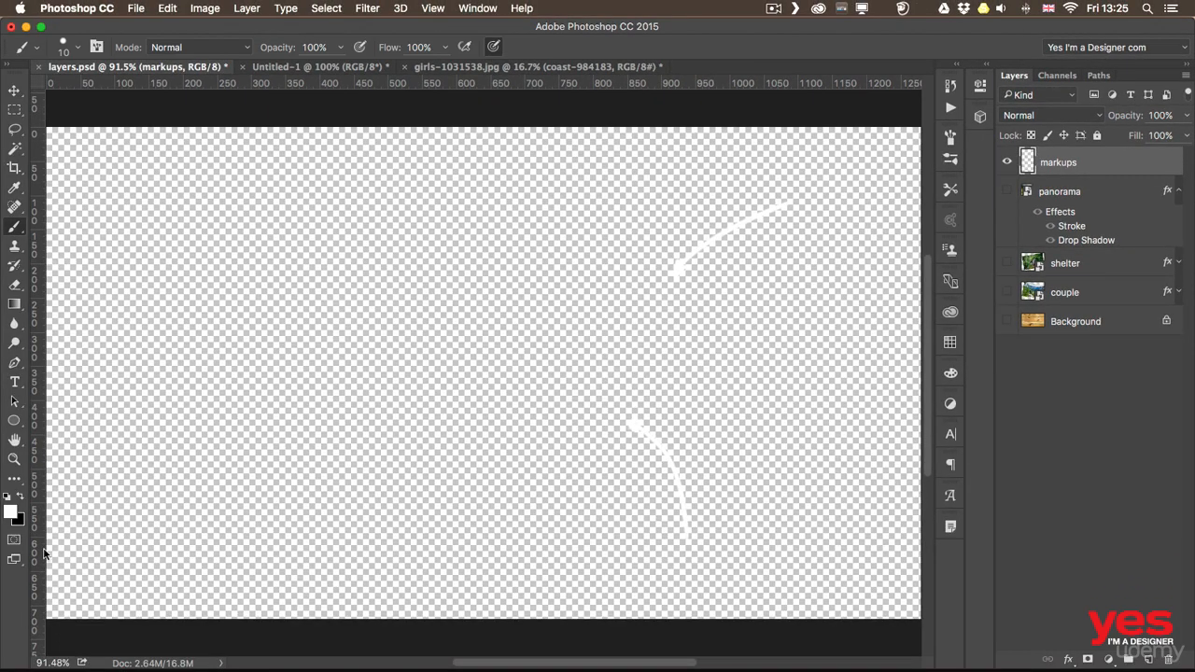
# Set the foreground colour to black, paint a trial scribble beside the upper arrow on the markups layer and undo it
pyautogui.click(20, 497)
pyautogui.click(21, 498)
pyautogui.click(20, 499)
pyautogui.moveTo(605, 242)
pyautogui.mouseDown()
pyautogui.moveTo(651, 244)
pyautogui.moveTo(596, 291)
pyautogui.moveTo(687, 315)
pyautogui.moveTo(745, 397)
pyautogui.mouseUp()
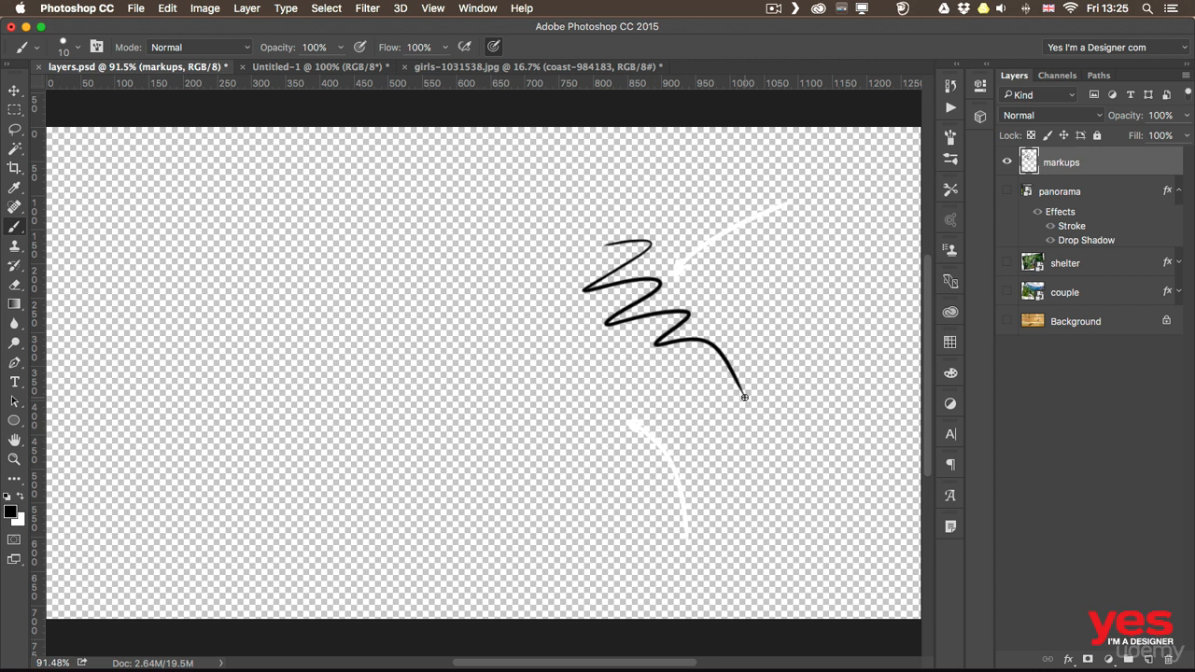
pyautogui.press('super+z')
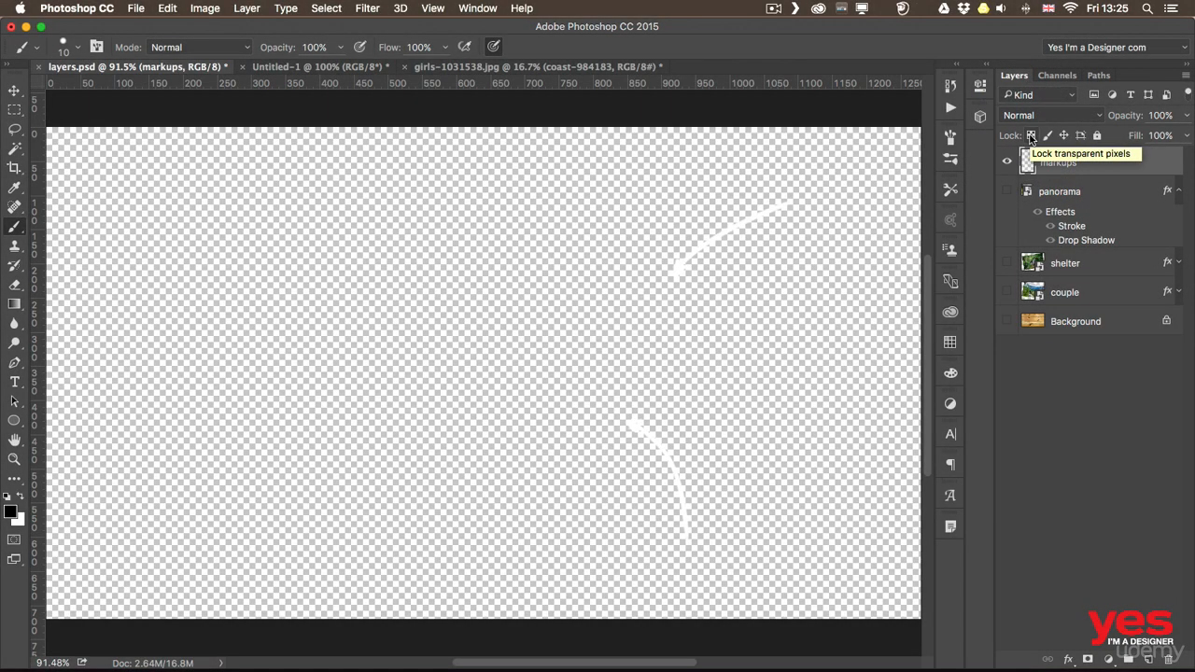
# Lock the markups layer's transparent pixels and paint both white arrows black
pyautogui.click(1031, 137)
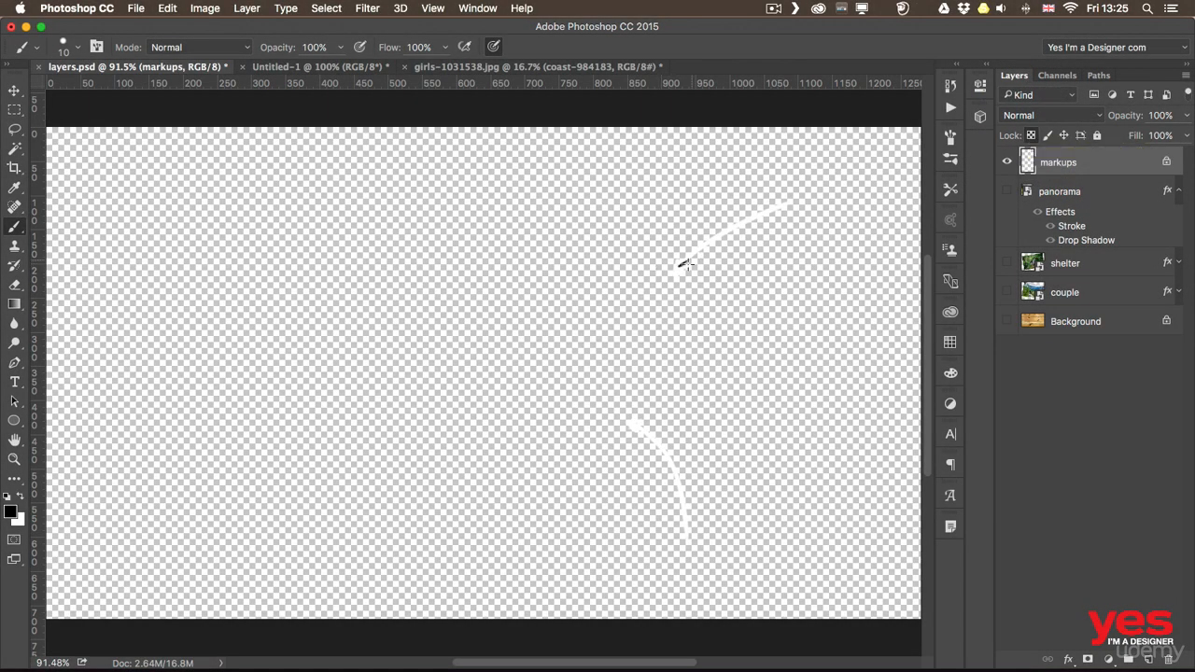
pyautogui.moveTo(701, 249)
pyautogui.mouseDown()
pyautogui.moveTo(674, 275)
pyautogui.moveTo(790, 202)
pyautogui.mouseUp()
pyautogui.moveTo(610, 428)
pyautogui.mouseDown()
pyautogui.moveTo(606, 453)
pyautogui.moveTo(603, 439)
pyautogui.moveTo(664, 407)
pyautogui.moveTo(645, 430)
pyautogui.moveTo(685, 500)
pyautogui.moveTo(662, 426)
pyautogui.moveTo(685, 520)
pyautogui.mouseUp()
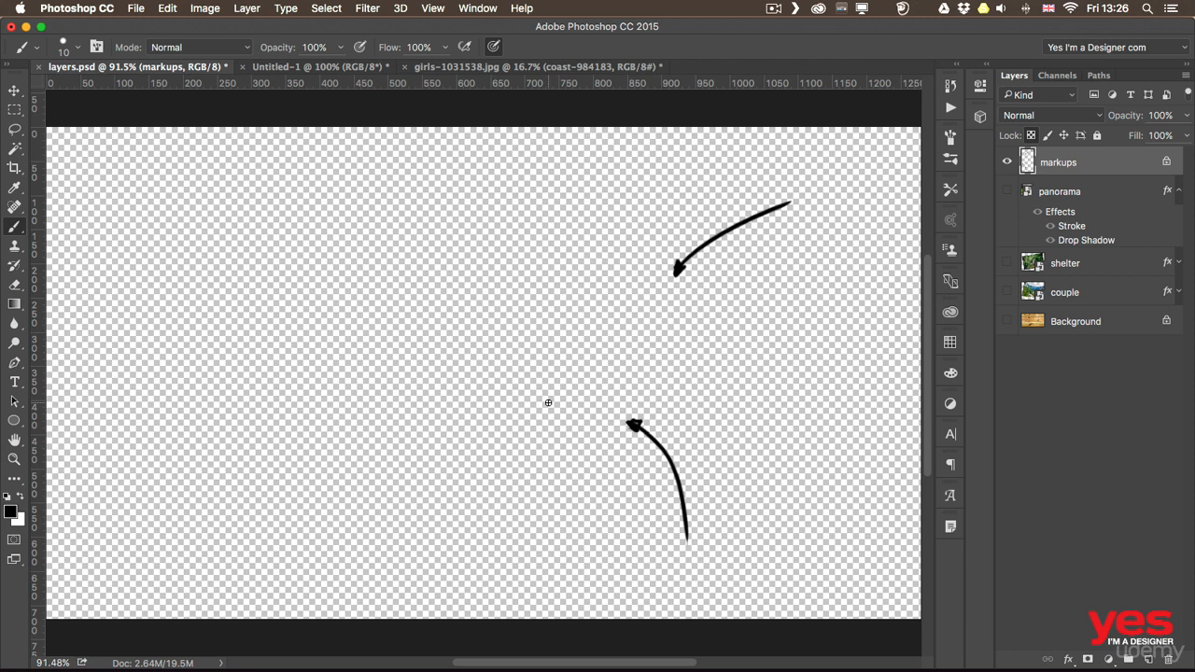
# Unlock the markups layer's transparent pixels and paint a trial black squiggle between the two arrows
pyautogui.click(1030, 136)
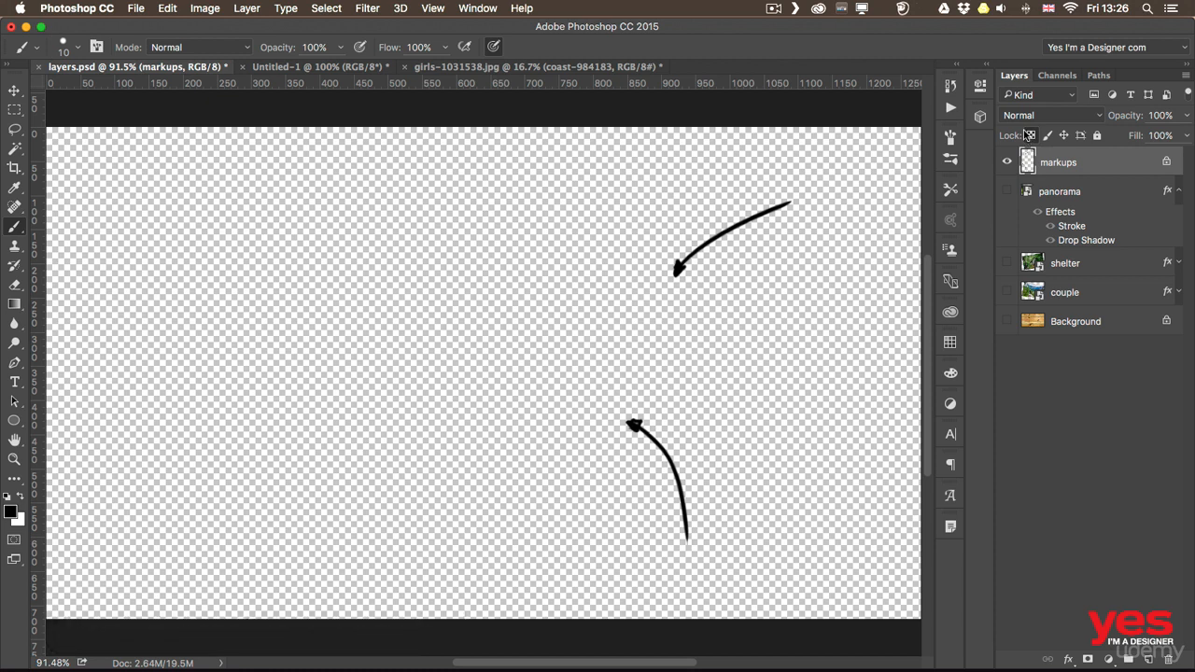
pyautogui.click(1029, 136)
pyautogui.moveTo(758, 304); pyautogui.dragTo(833, 401)
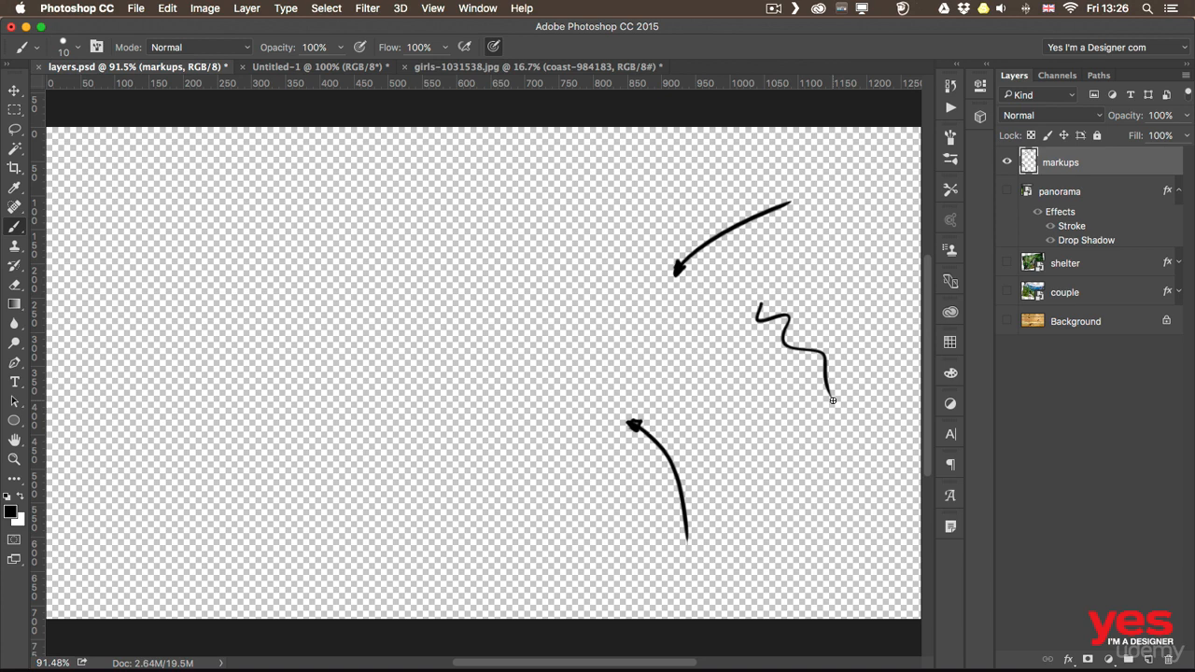
# Show the panorama, shelter, couple and Background layers again
pyautogui.moveTo(1007, 191); pyautogui.dragTo(1007, 324)
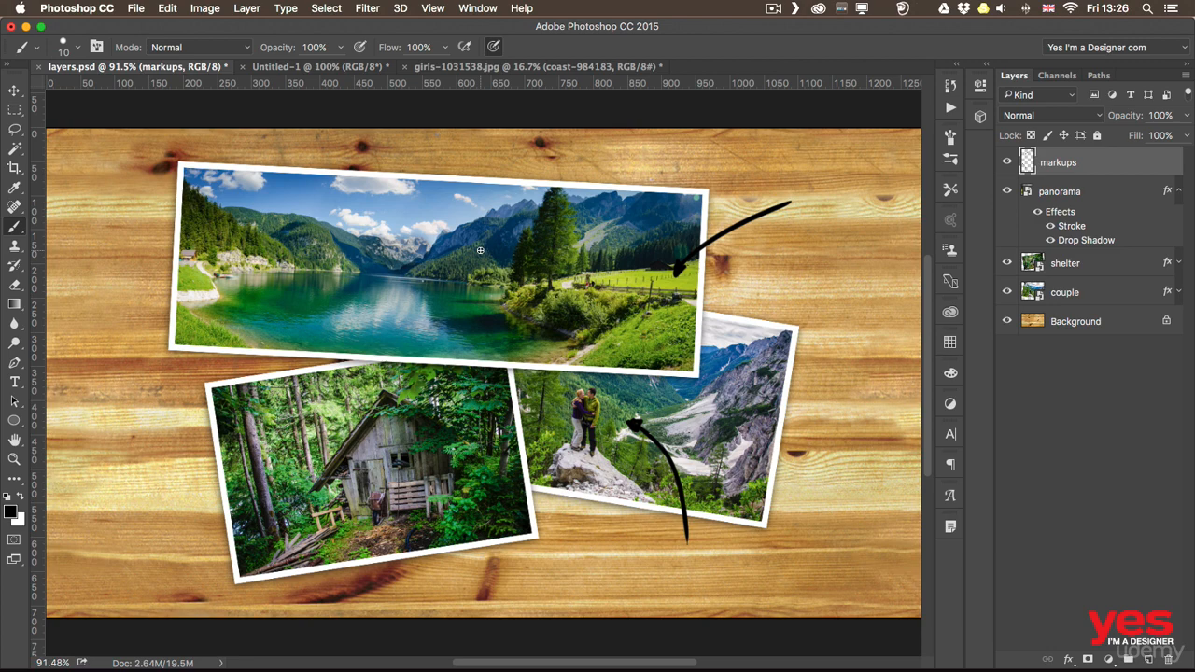
# Clip the layer thumbnails to the document bounds and switch them to large thumbnails
pyautogui.rightClick(1035, 323)
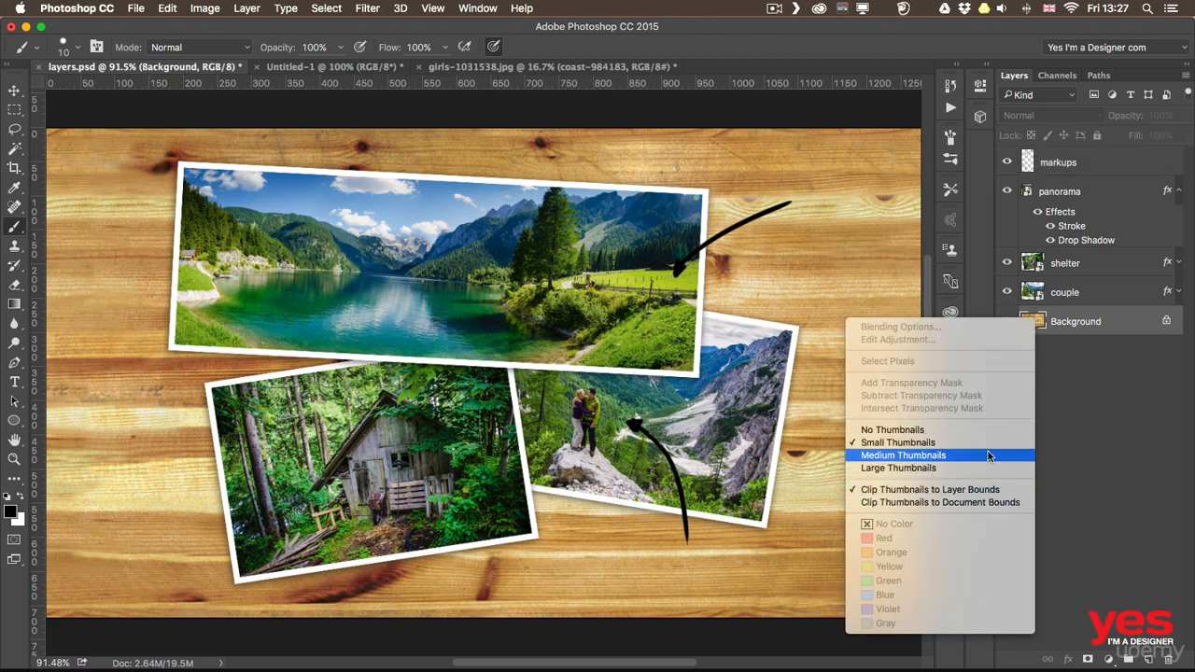
pyautogui.click(915, 502)
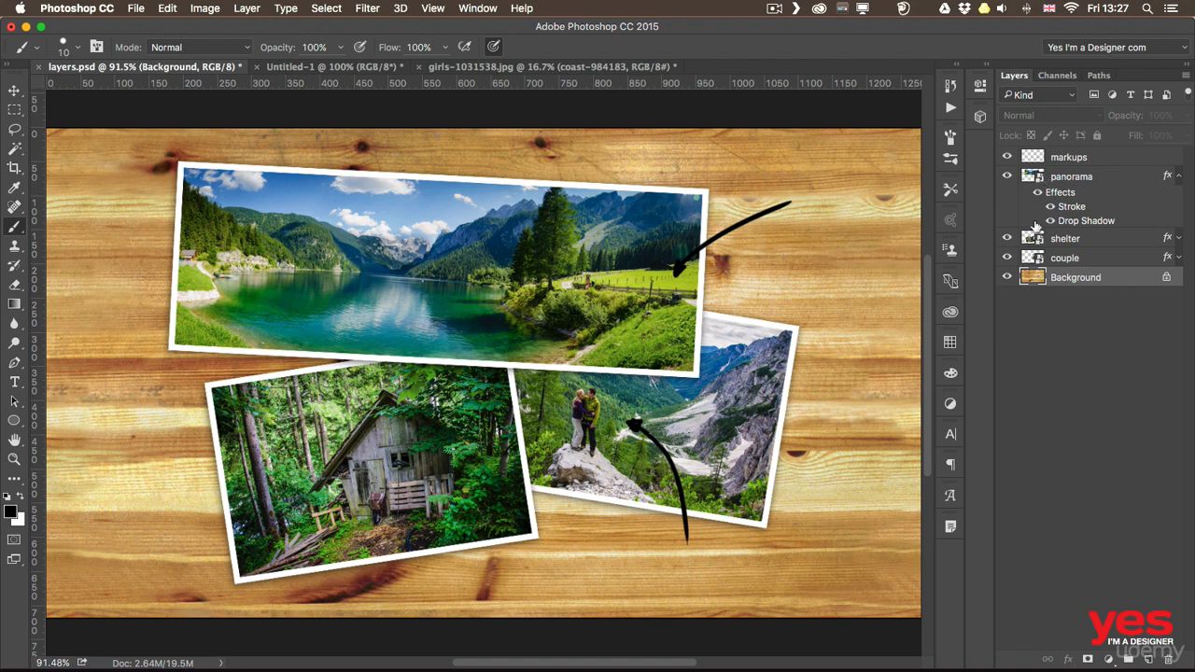
pyautogui.rightClick(1031, 261)
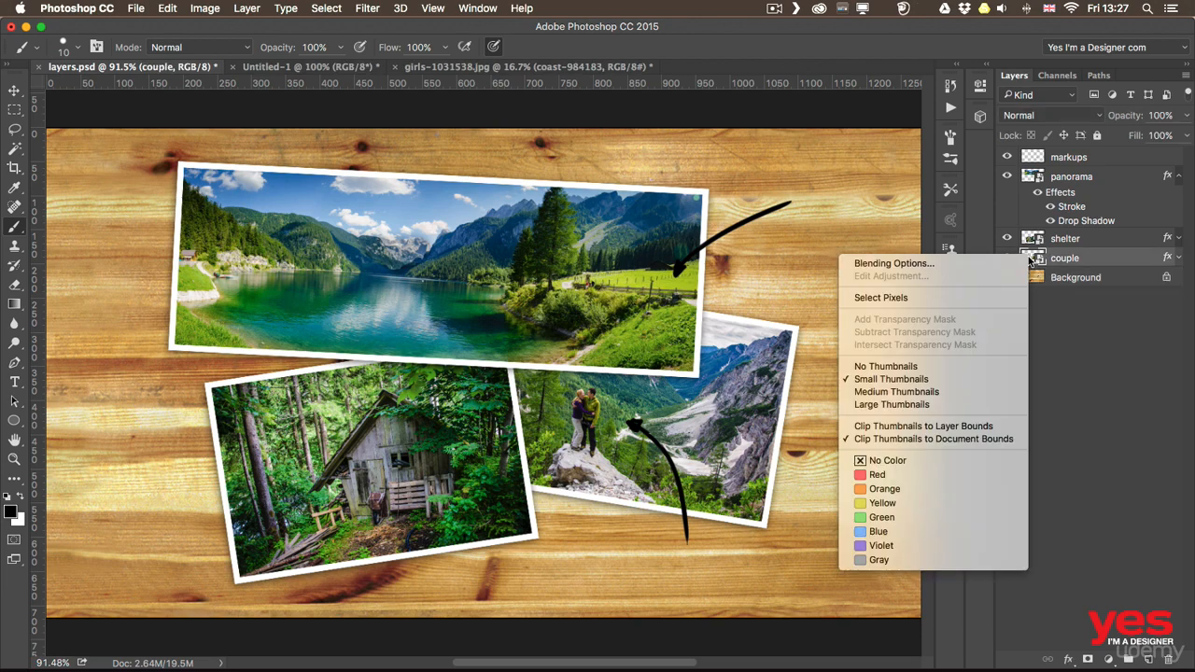
pyautogui.click(873, 405)
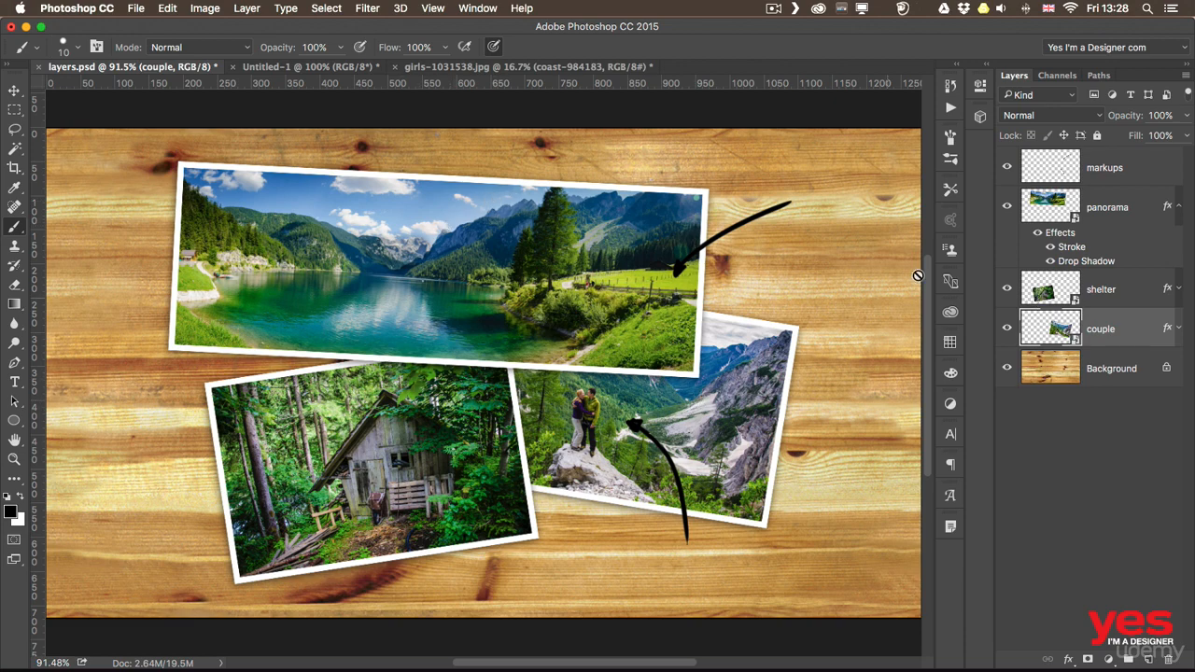
# Clip the large layer thumbnails to layer bounds for comparison, and return them to document bounds
pyautogui.rightClick(1050, 332)
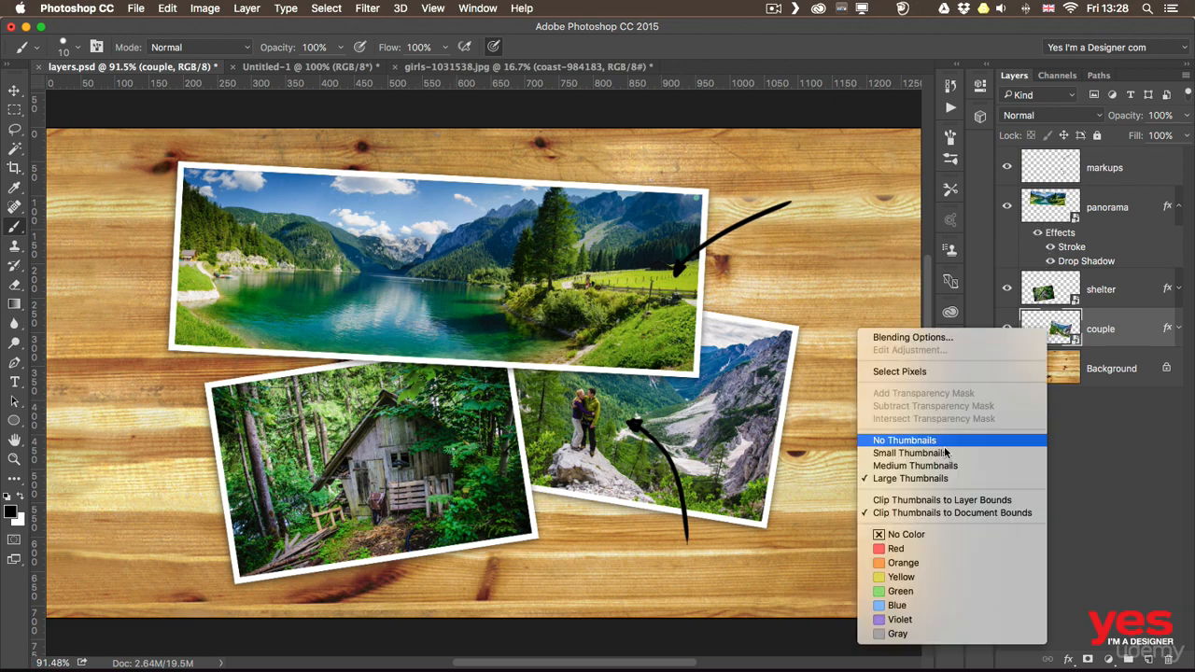
pyautogui.click(947, 504)
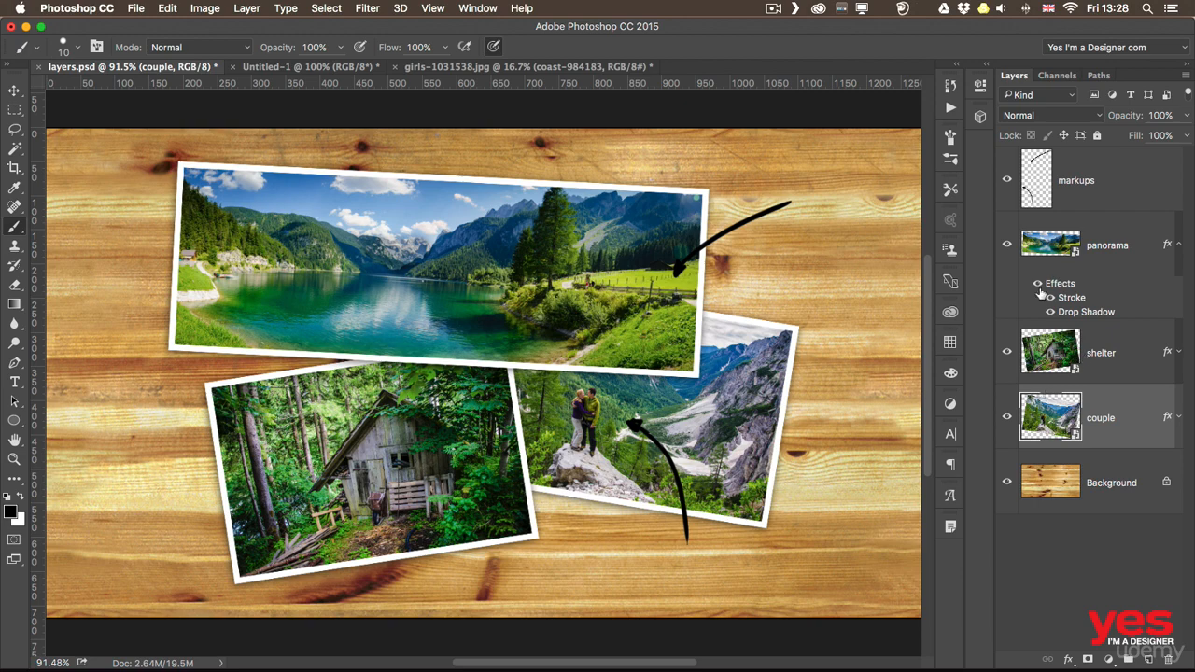
pyautogui.rightClick(1040, 174)
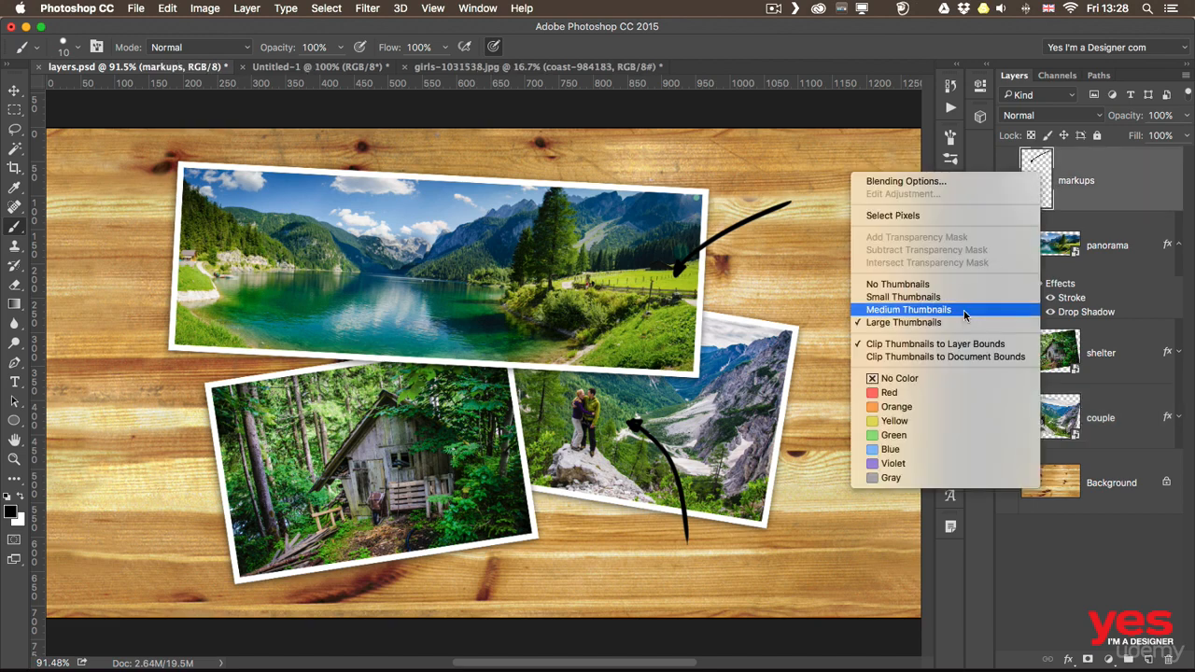
pyautogui.click(939, 357)
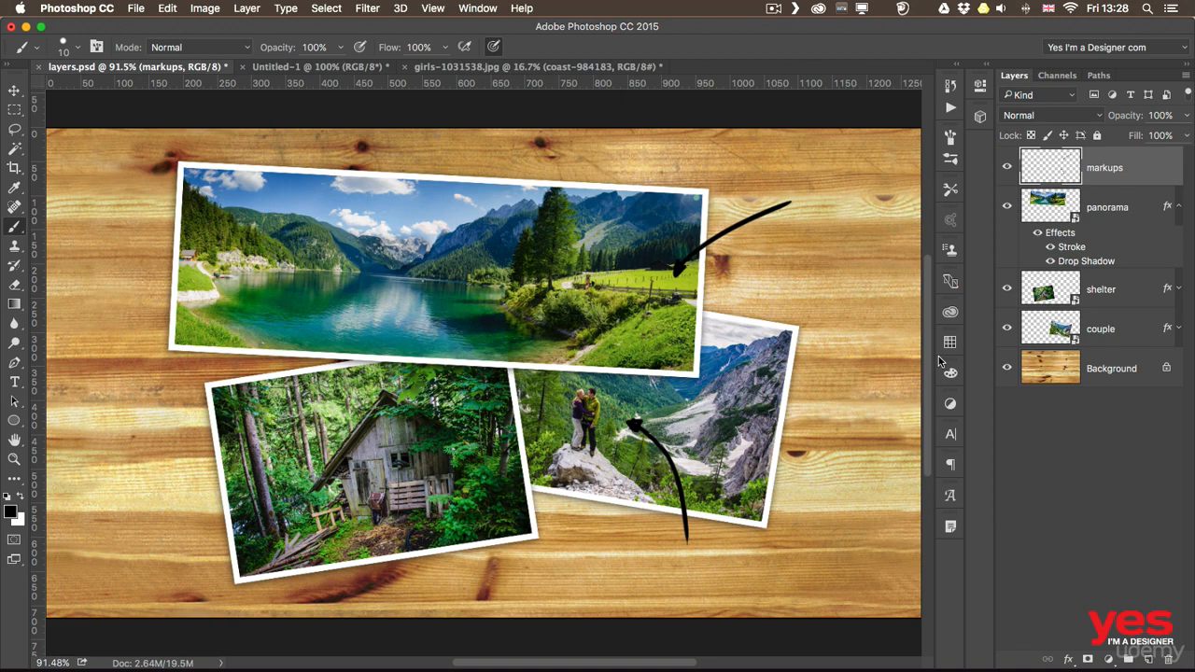
# Clip the layer thumbnails to layer bounds and set them to small thumbnails
pyautogui.rightClick(1050, 168)
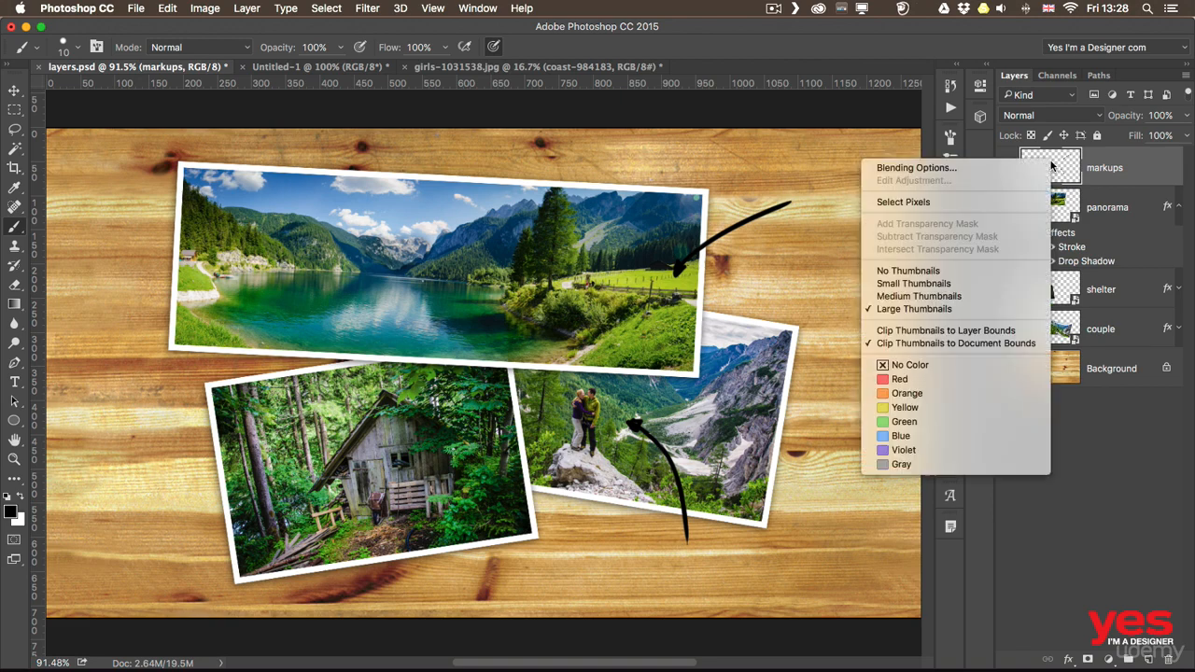
pyautogui.click(977, 336)
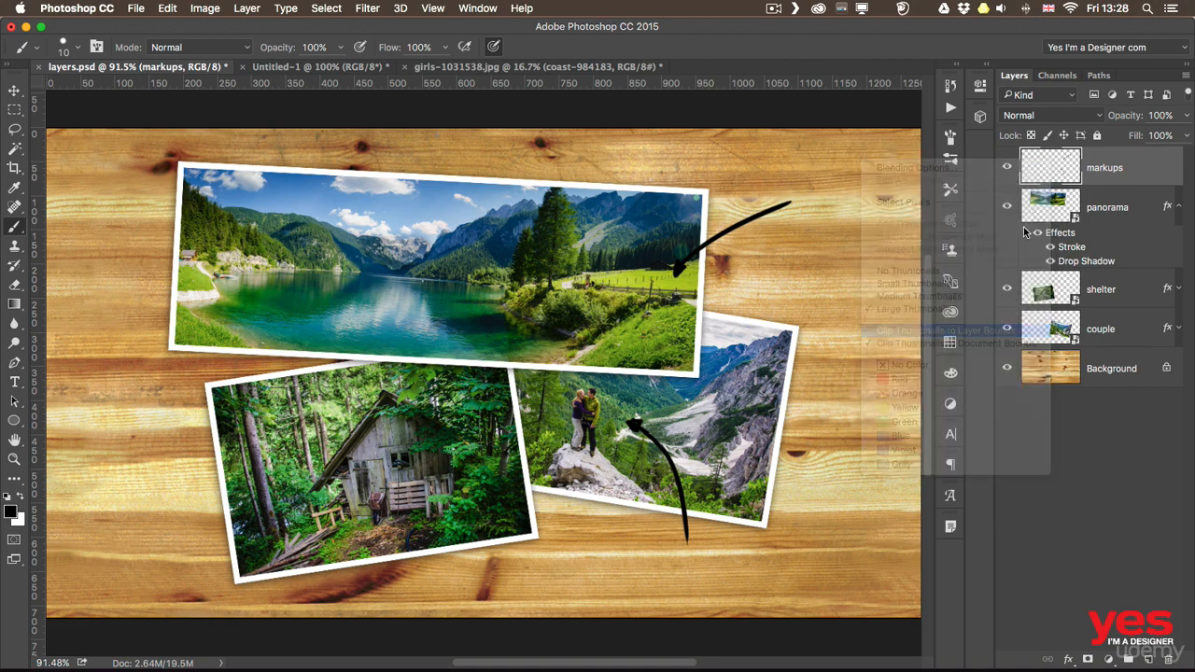
pyautogui.rightClick(1029, 174)
pyautogui.click(899, 295)
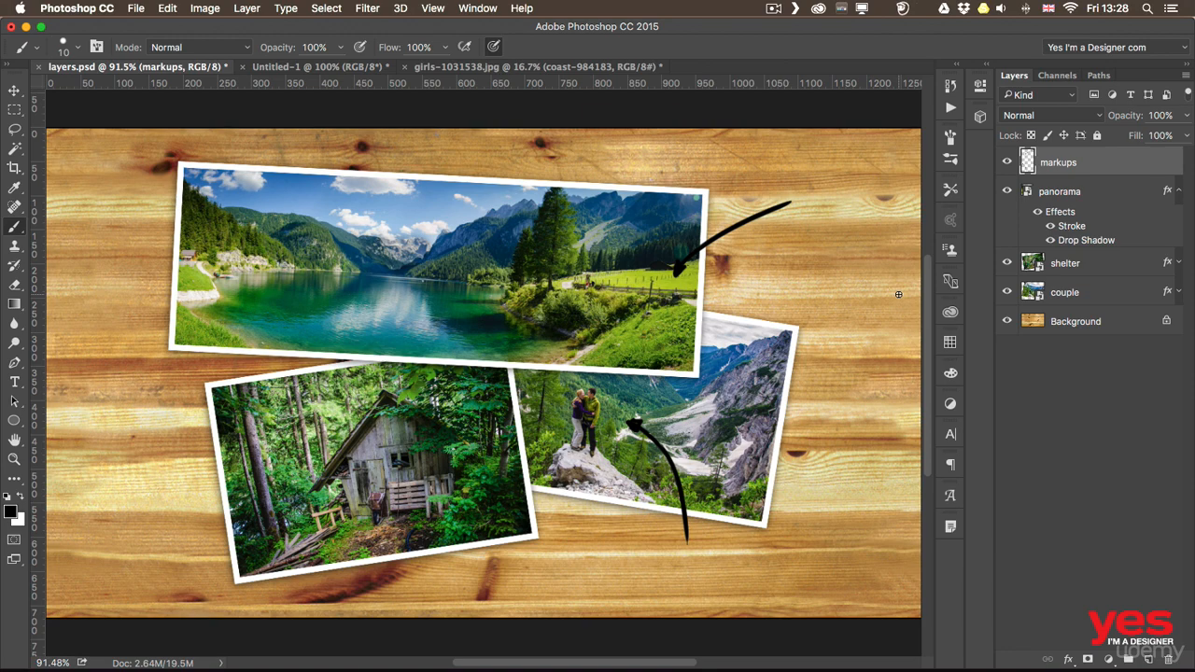
# Select the panorama, shelter and couple layers together and group them
pyautogui.click(1062, 192)
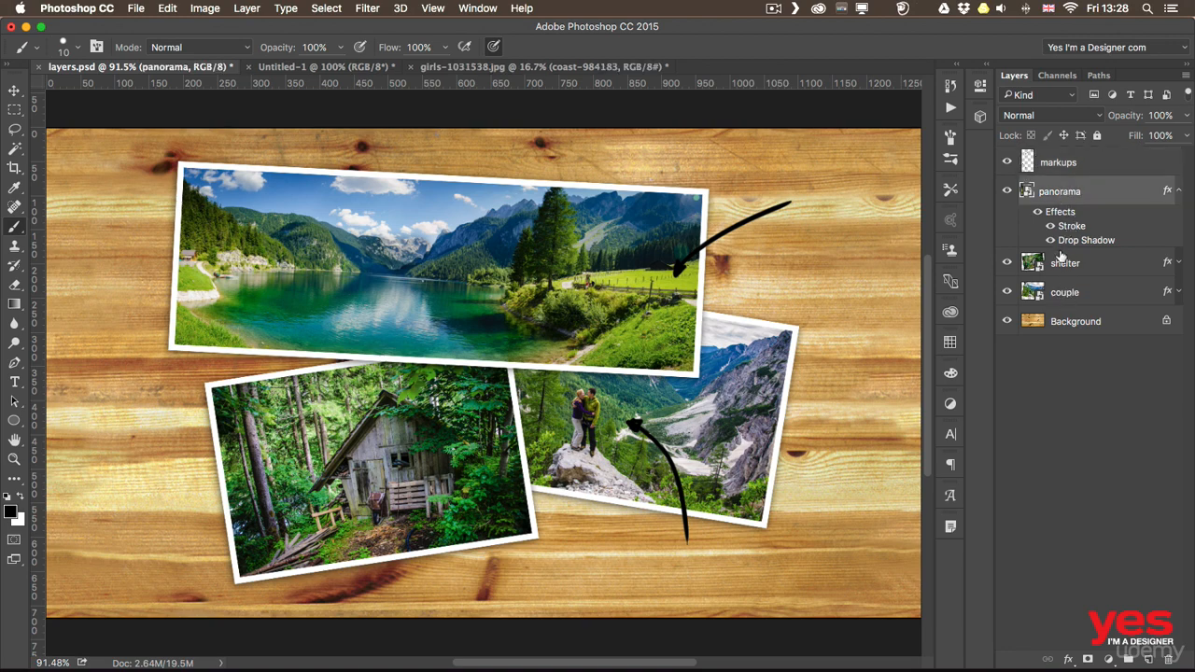
pyautogui.keyDown('shift'); pyautogui.click(1097, 265); pyautogui.keyUp('shift')
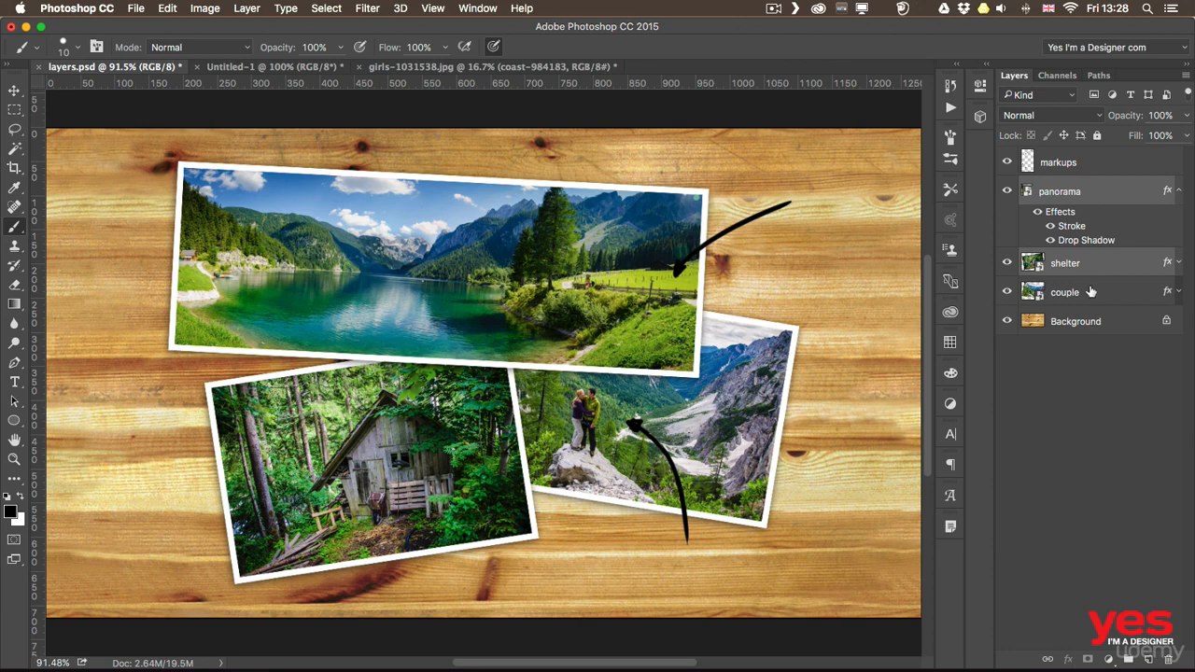
pyautogui.keyDown('shift'); pyautogui.click(1091, 292); pyautogui.keyUp('shift')
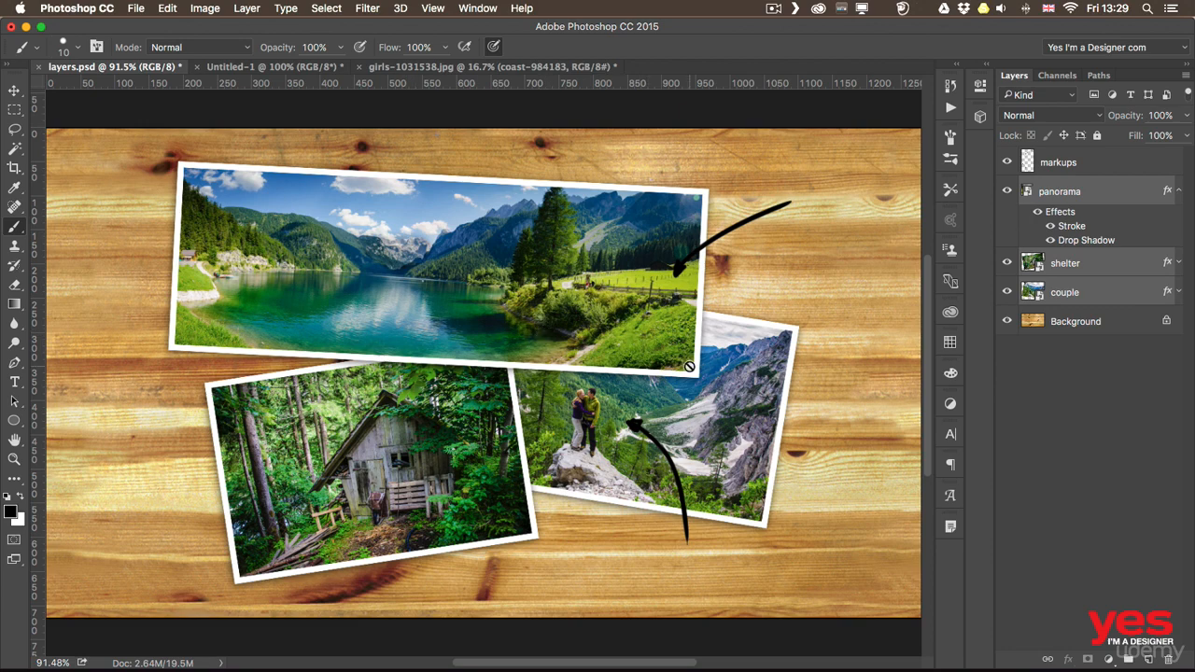
pyautogui.click(250, 8)
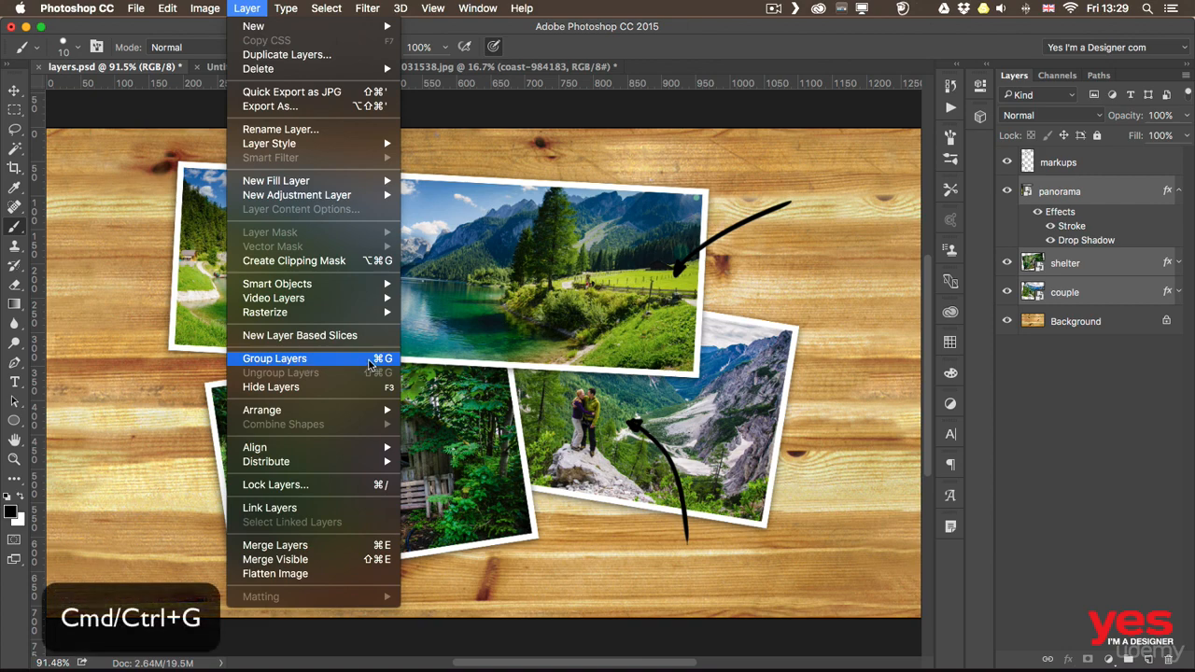
pyautogui.click(370, 360)
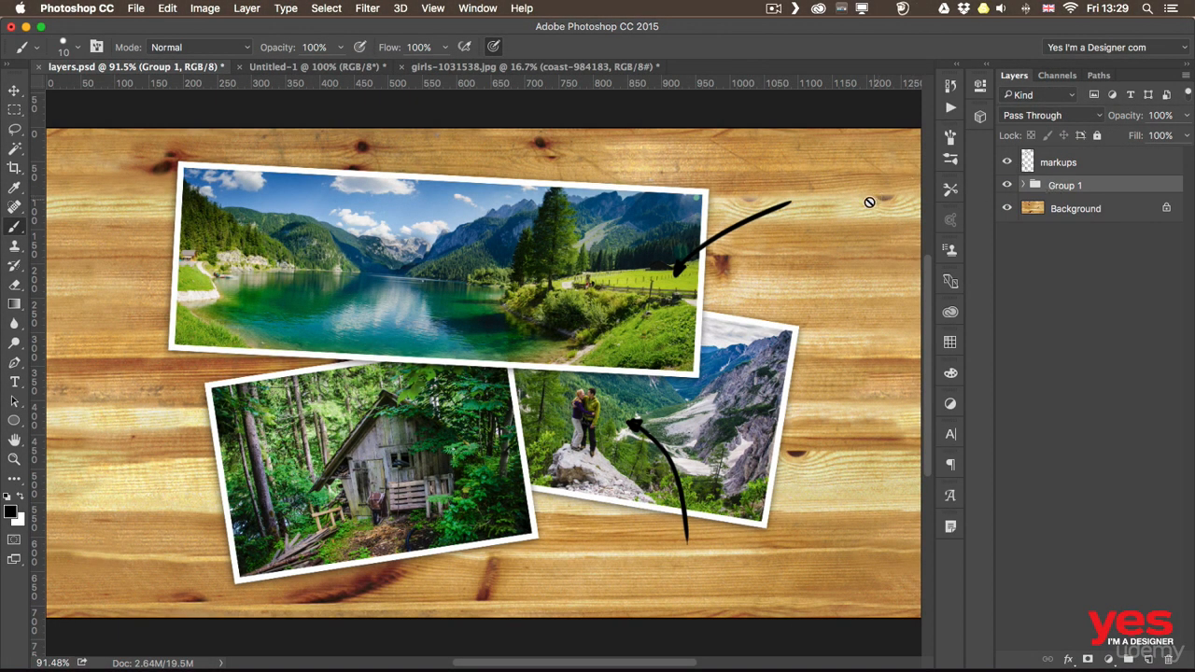
# Shift the new group of photos slightly to the right on the canvas and rename the group "images"
pyautogui.press('v')
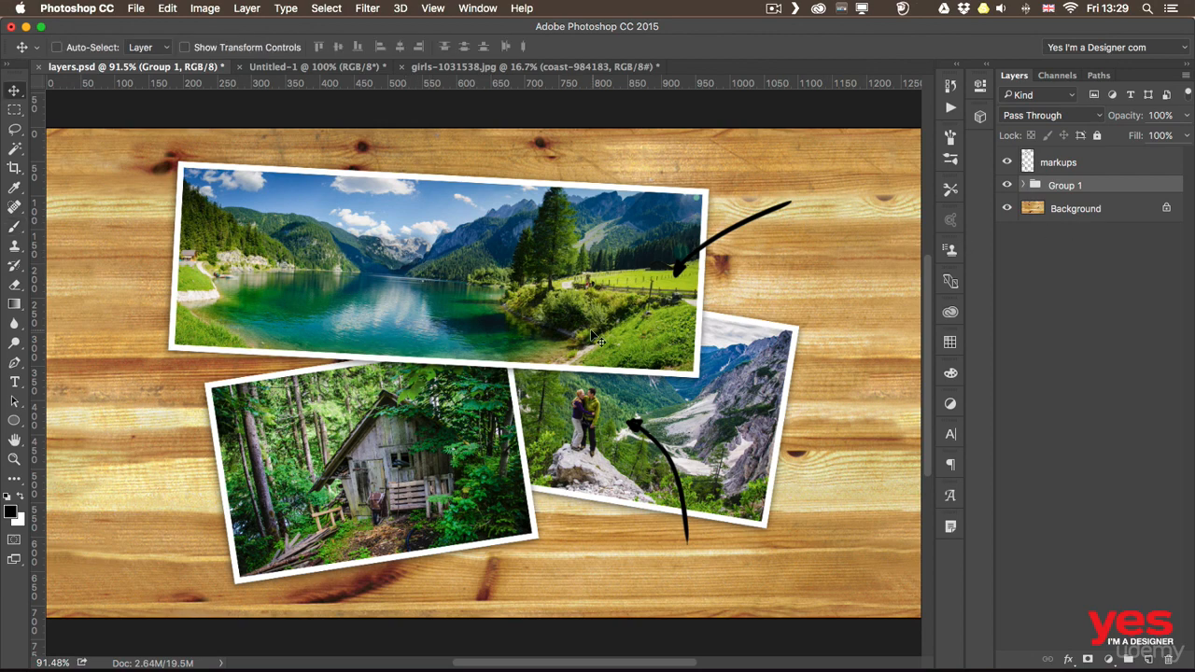
pyautogui.moveTo(598, 338)
pyautogui.mouseDown()
pyautogui.moveTo(512, 339)
pyautogui.moveTo(618, 300)
pyautogui.moveTo(627, 335)
pyautogui.moveTo(604, 336)
pyautogui.mouseUp()
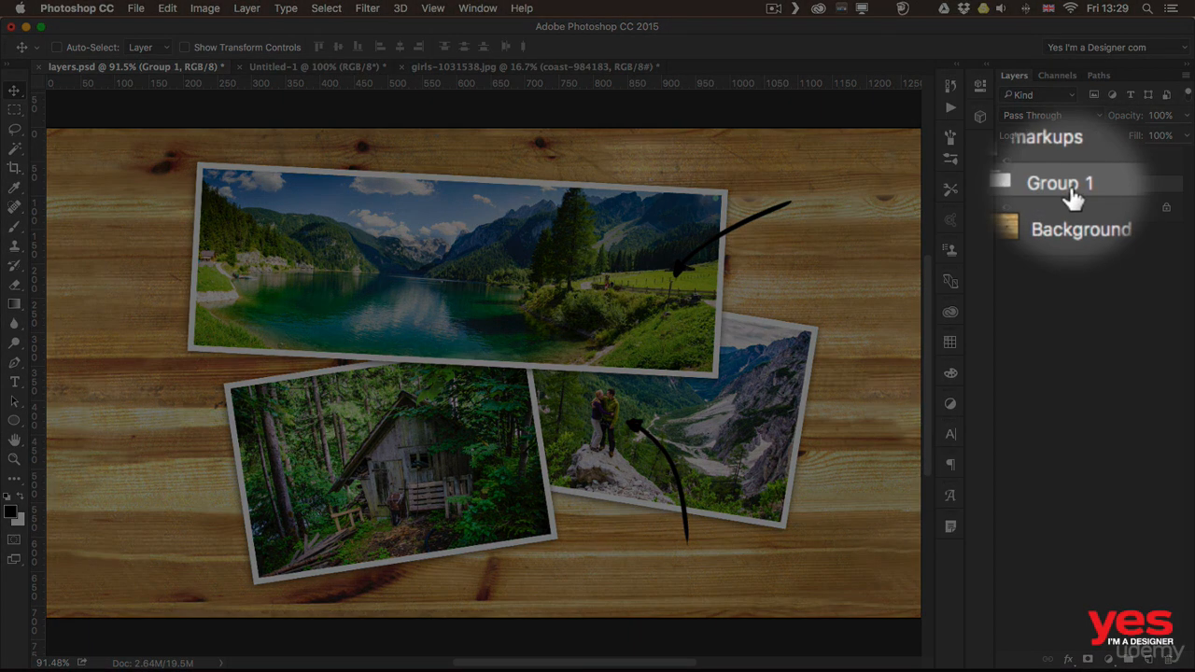
pyautogui.doubleClick(1072, 191)
pyautogui.write('images')
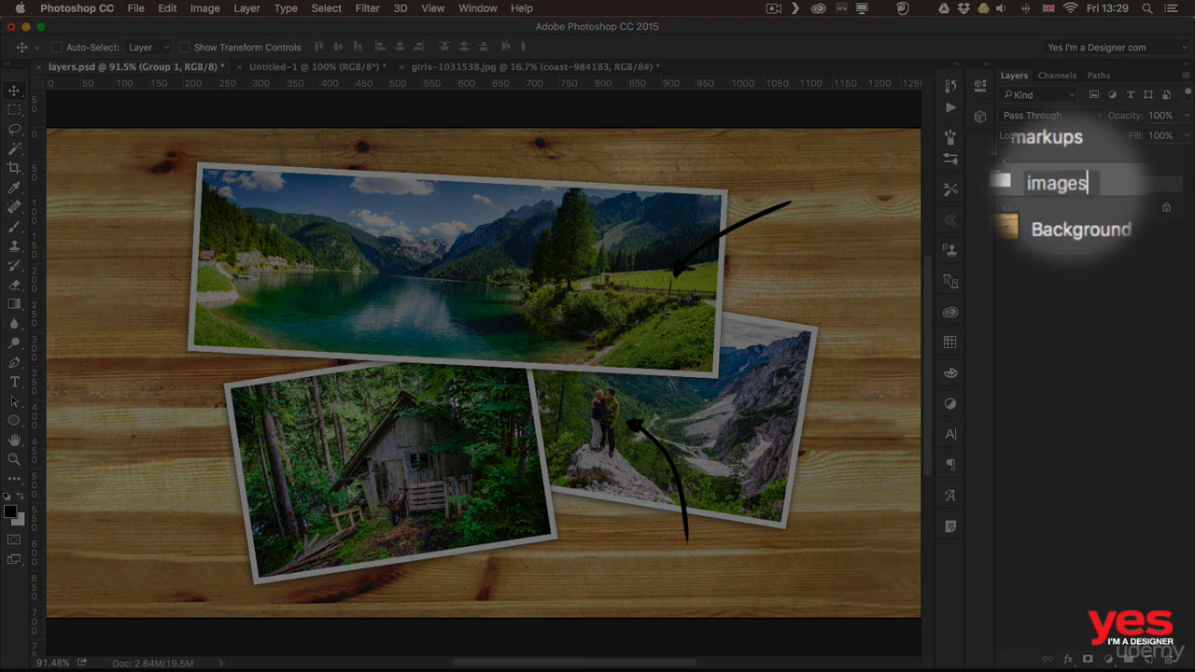
pyautogui.press('Return')
# Move the panorama layer alone slightly down inside the expanded images group, and shift the whole group slightly up
pyautogui.click(1024, 190)
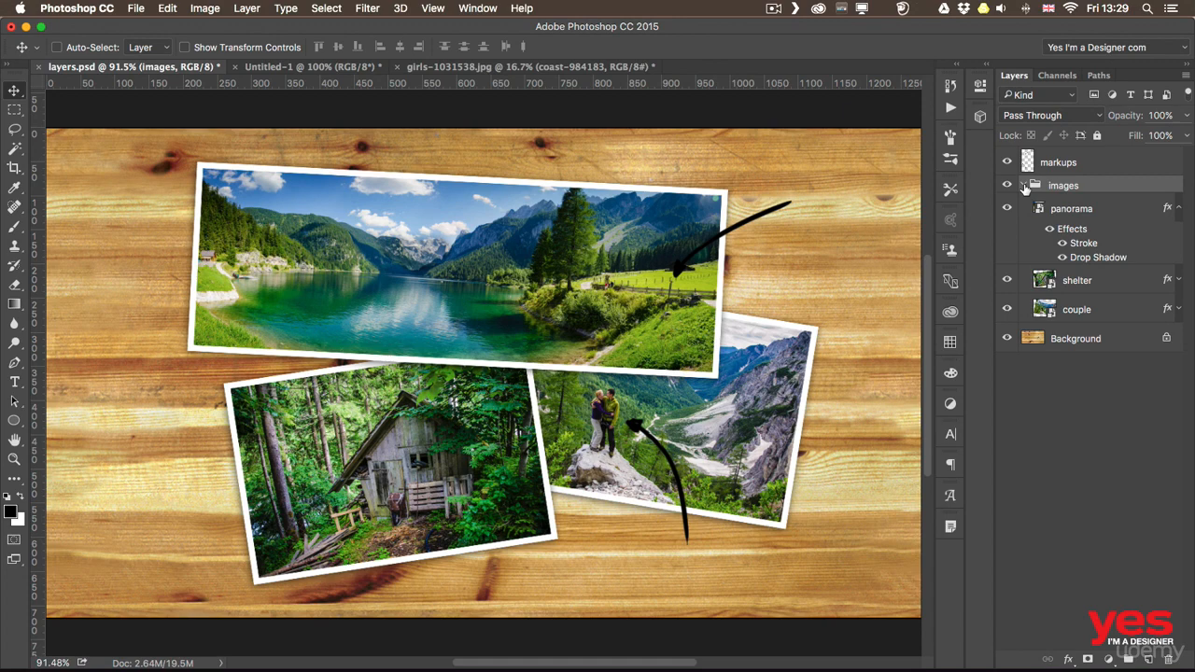
pyautogui.click(1071, 208)
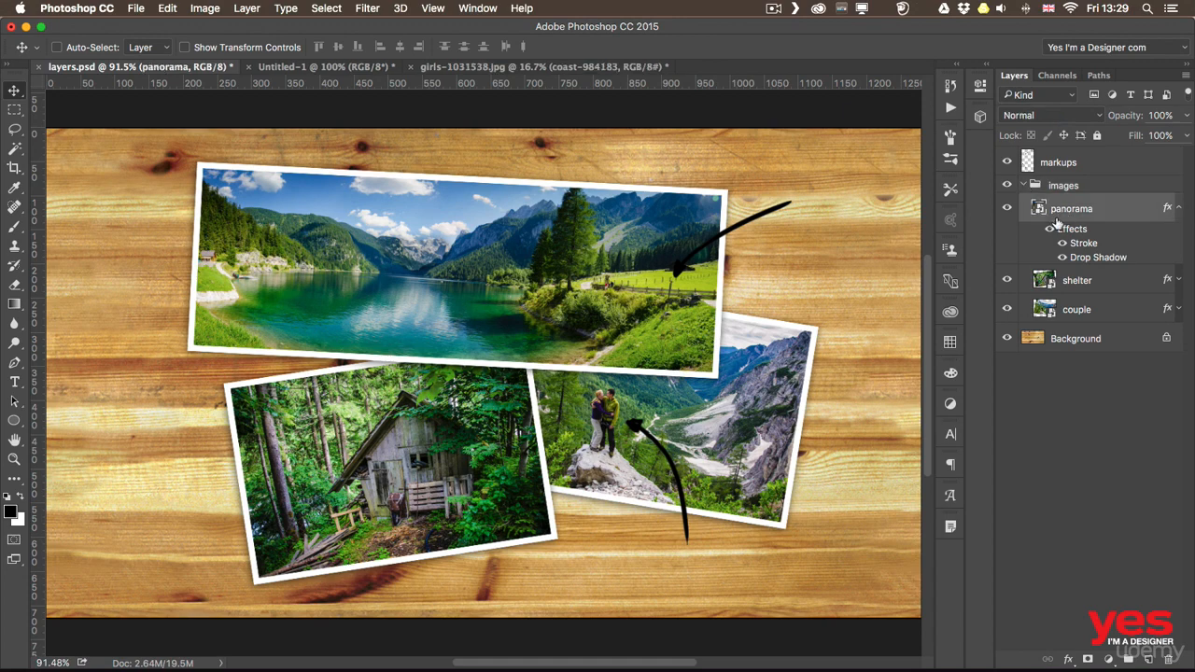
pyautogui.moveTo(465, 311); pyautogui.dragTo(455, 337)
pyautogui.click(1091, 190)
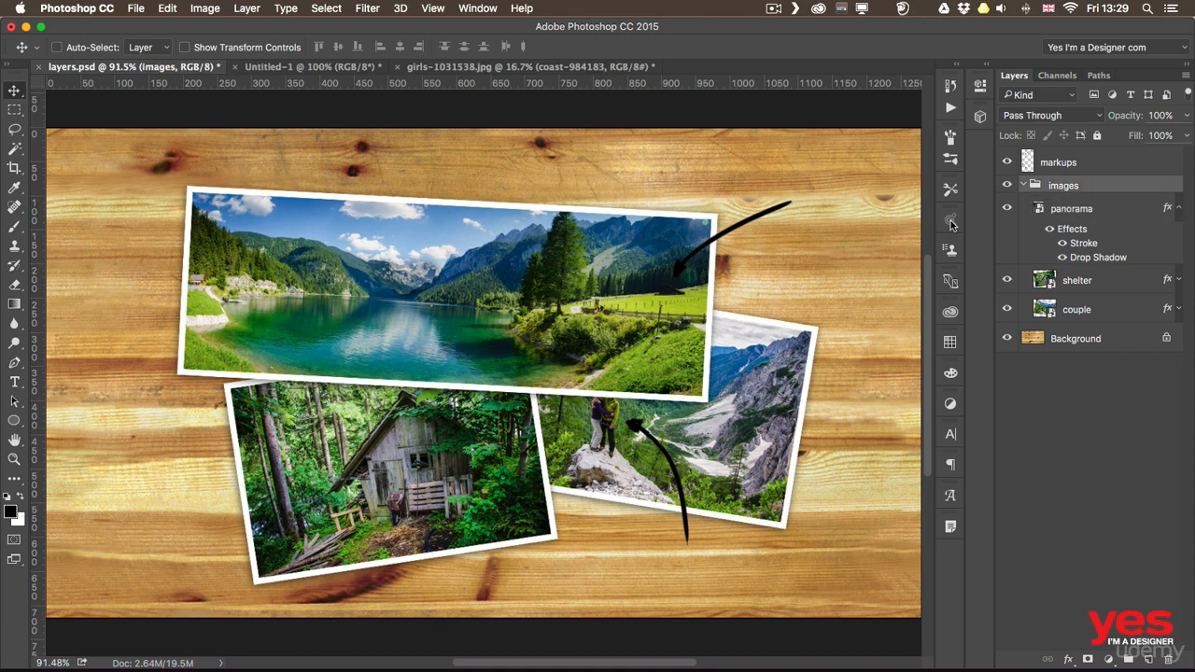
pyautogui.moveTo(558, 352)
pyautogui.mouseDown()
pyautogui.moveTo(454, 331)
pyautogui.moveTo(584, 336)
pyautogui.moveTo(553, 337)
pyautogui.mouseUp()
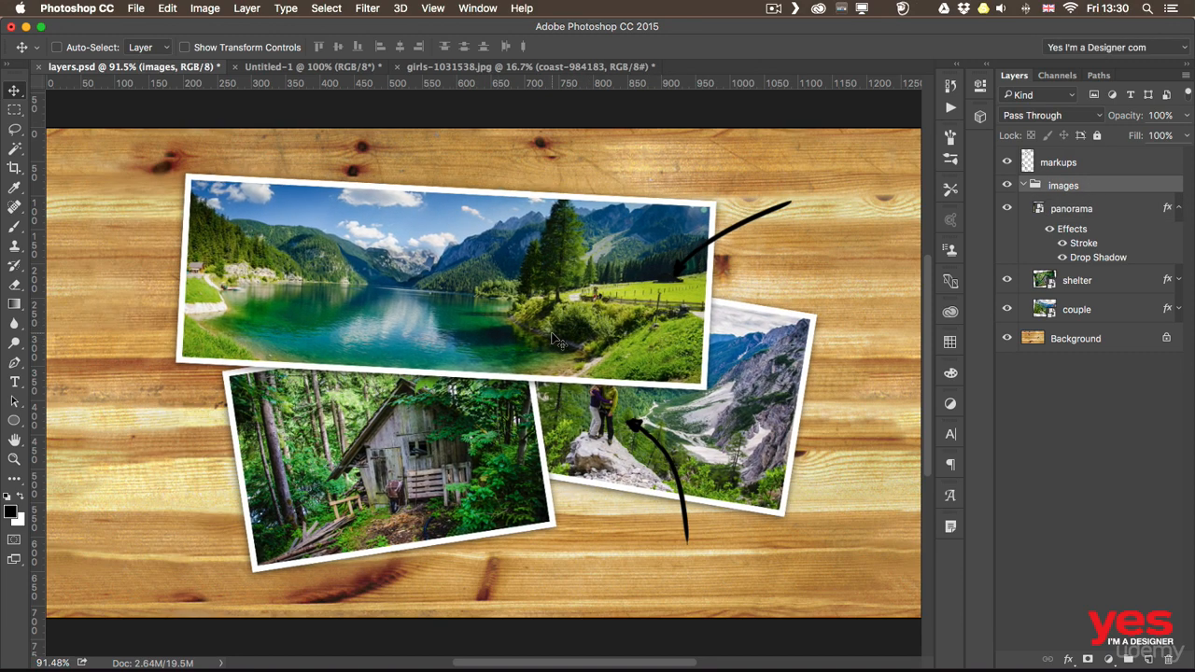
# Try out the opacity slider on the images group, ending at 100%
pyautogui.click(1186, 114)
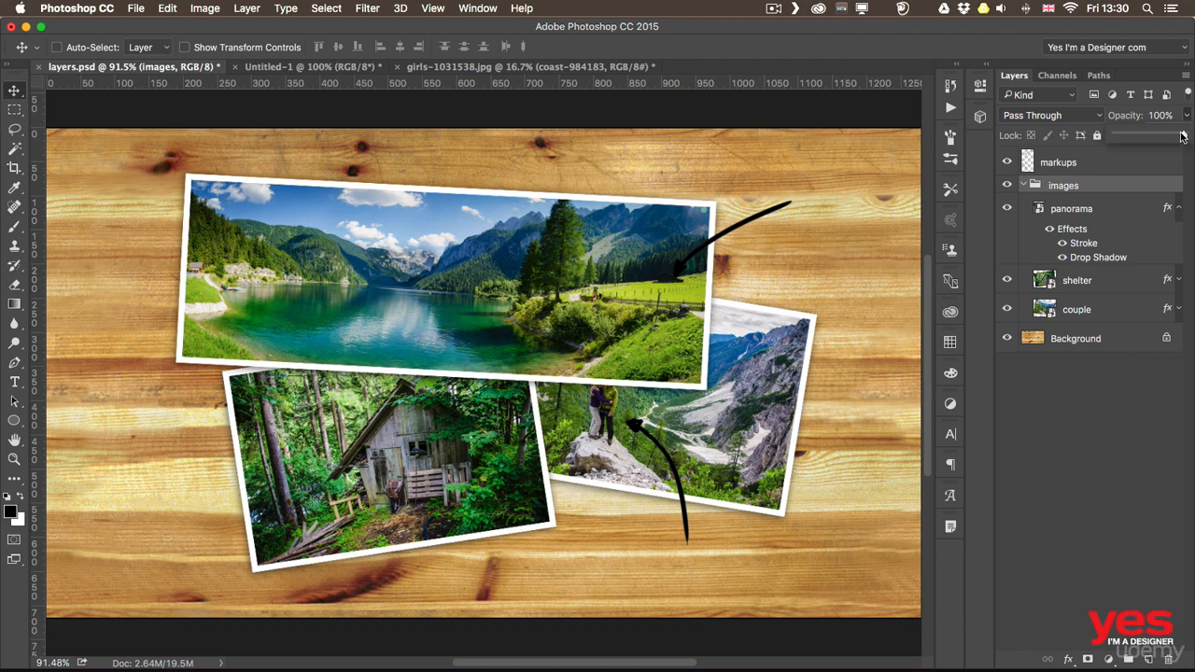
pyautogui.moveTo(1182, 137)
pyautogui.mouseDown()
pyautogui.moveTo(1158, 138)
pyautogui.moveTo(1184, 137)
pyautogui.mouseUp()
pyautogui.click(1094, 194)
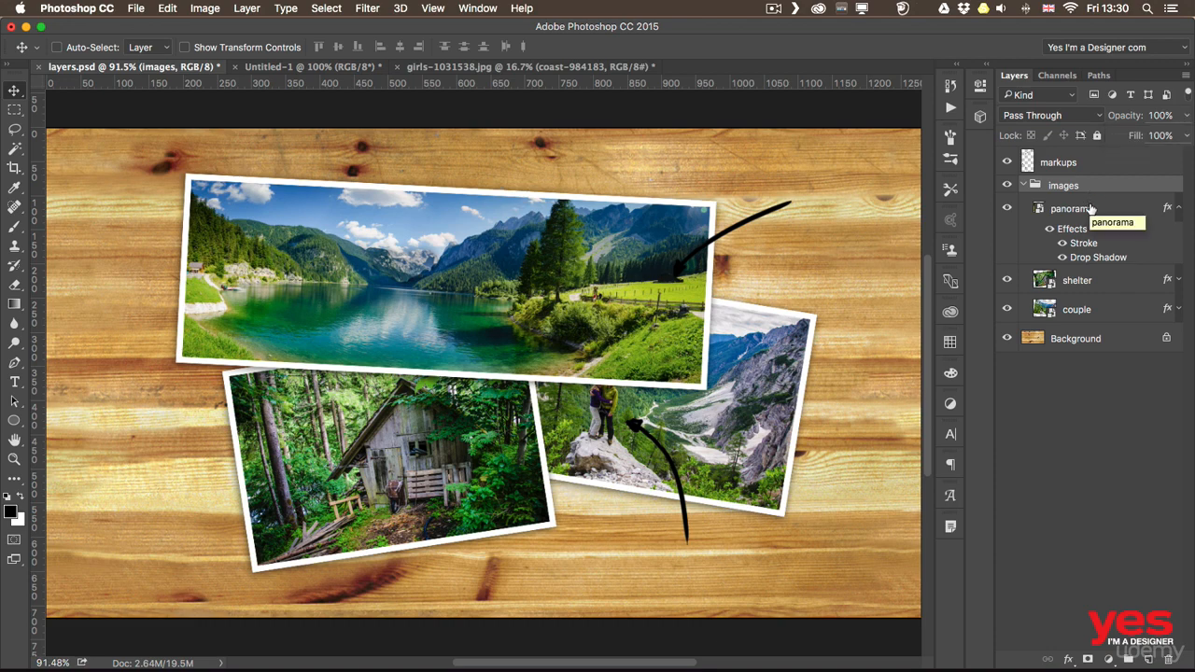
# Take the panorama layer out of the images group, placing it directly above, and move the group up and right on the canvas
pyautogui.moveTo(1090, 208); pyautogui.dragTo(1087, 180)
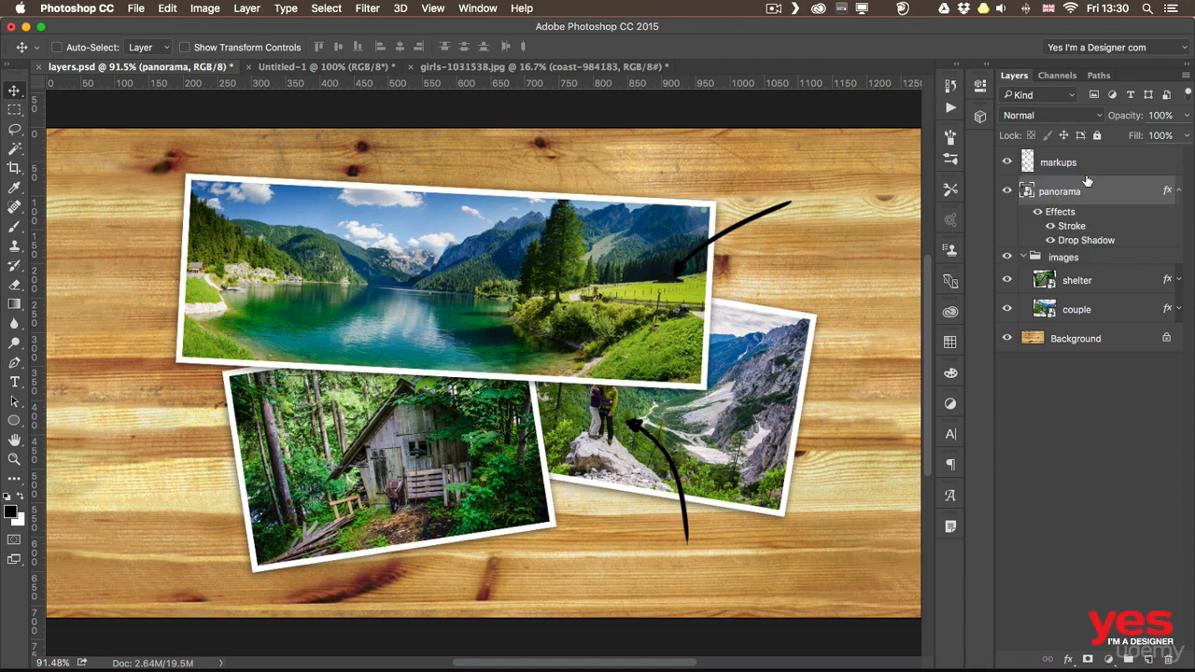
pyautogui.click(1074, 260)
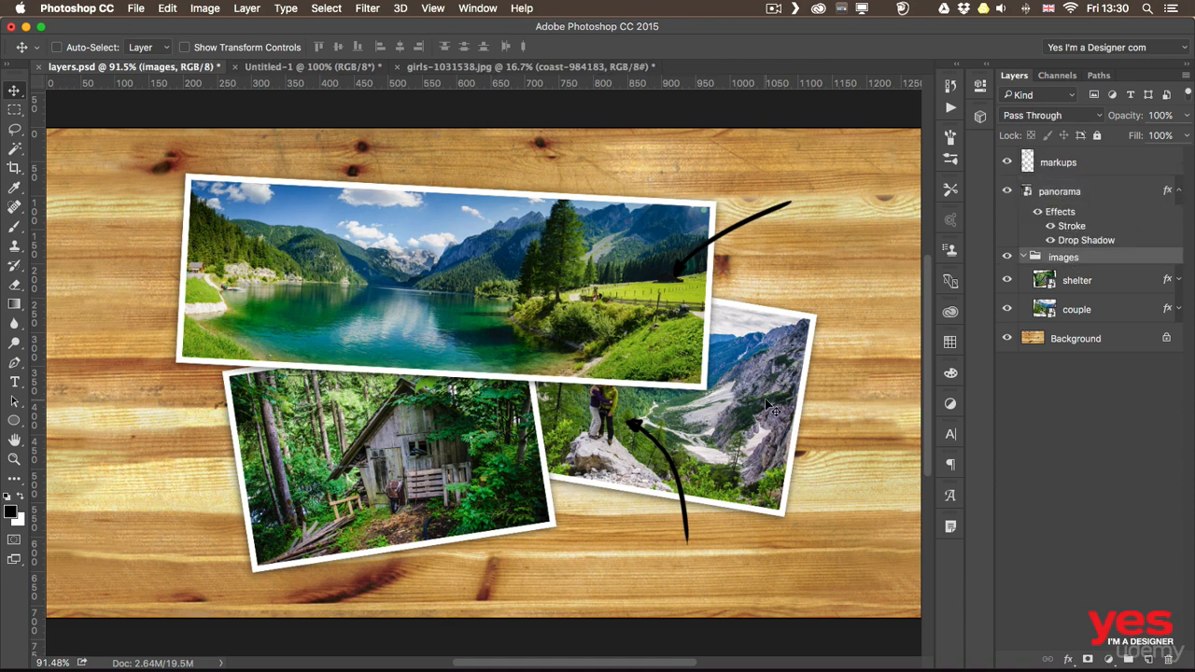
pyautogui.moveTo(773, 408); pyautogui.dragTo(790, 386)
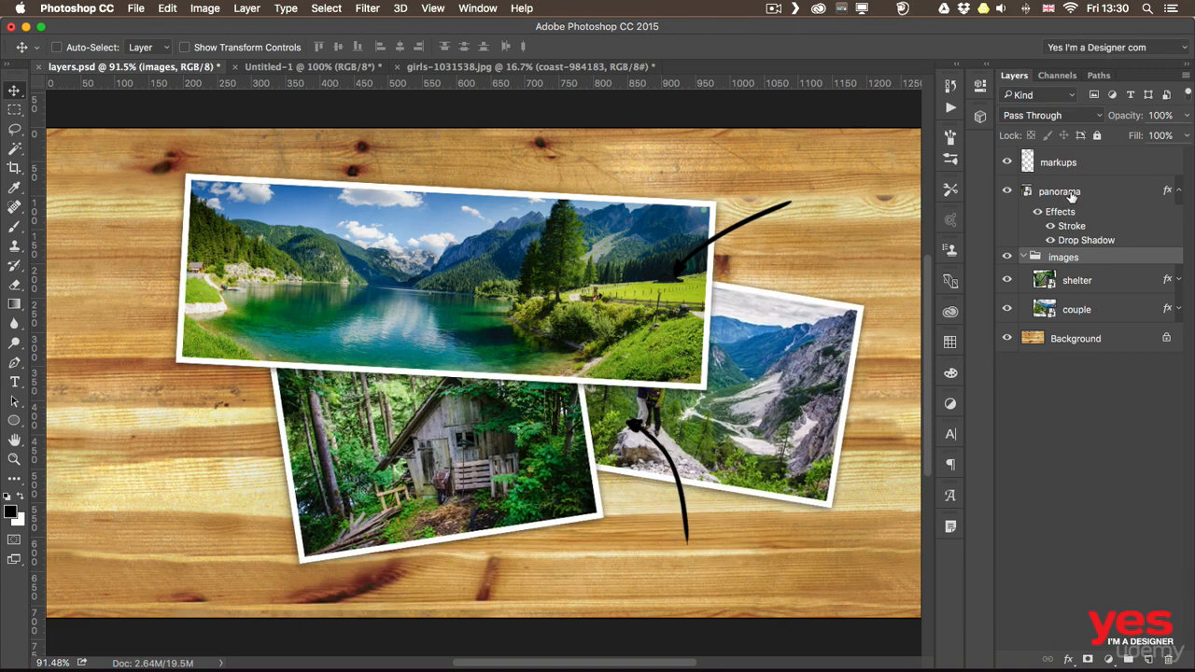
# Put the panorama layer back at the start of the images group, and ungroup the images group
pyautogui.moveTo(1072, 192); pyautogui.dragTo(1076, 276)
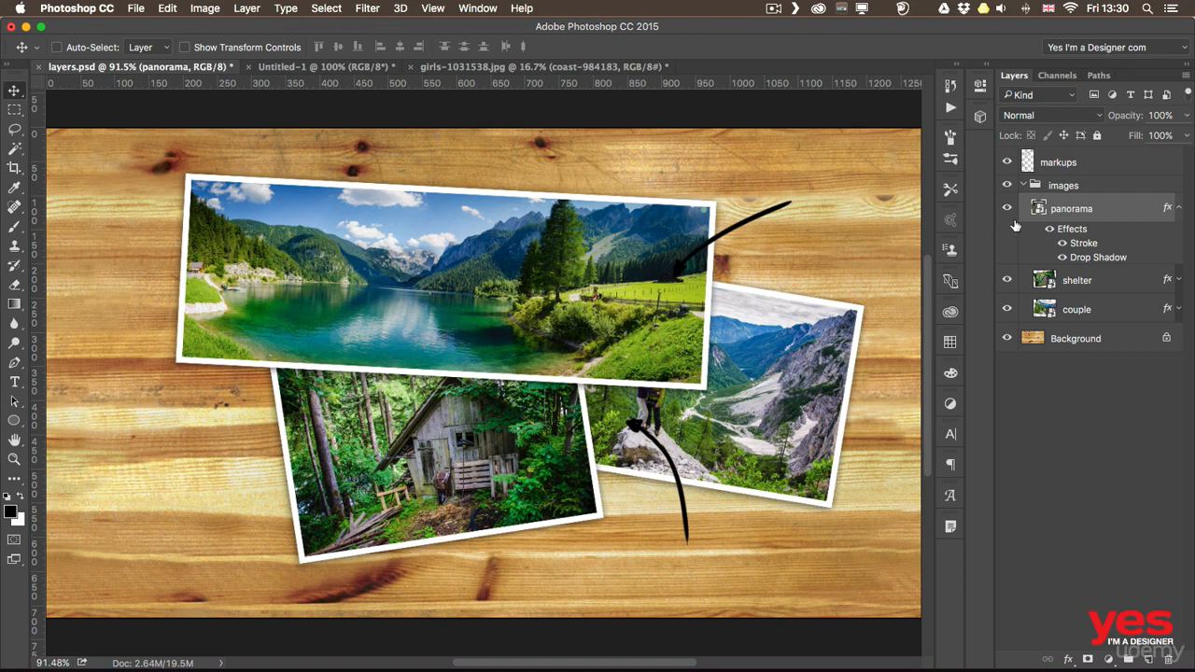
pyautogui.click(1046, 174)
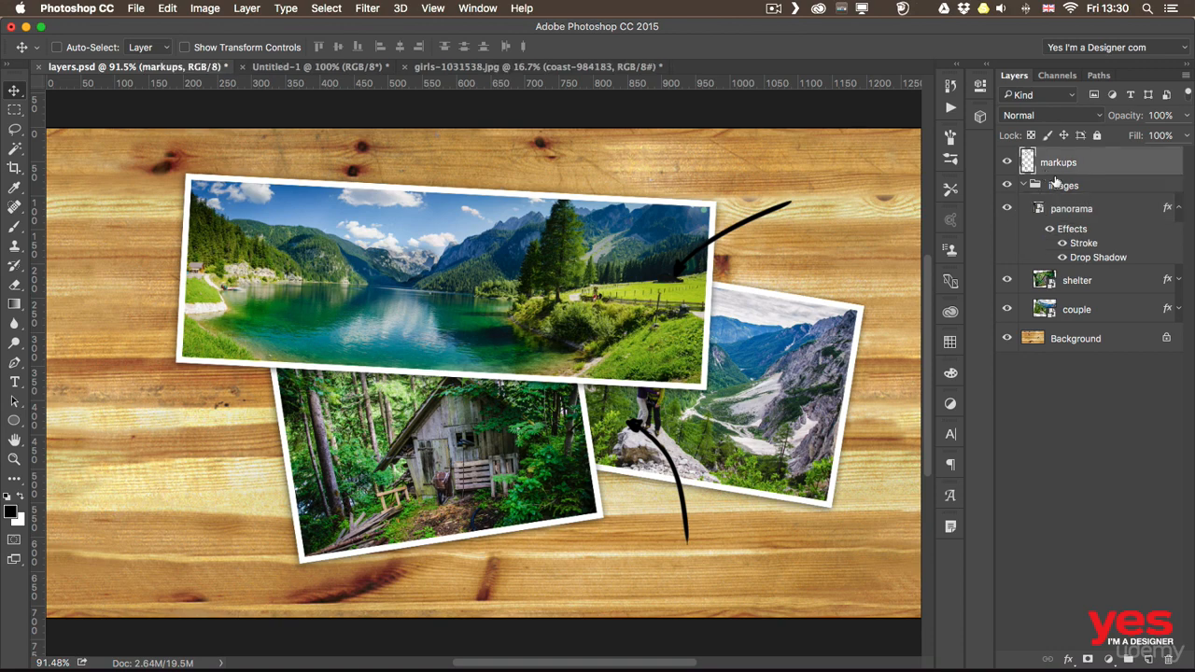
pyautogui.click(1063, 186)
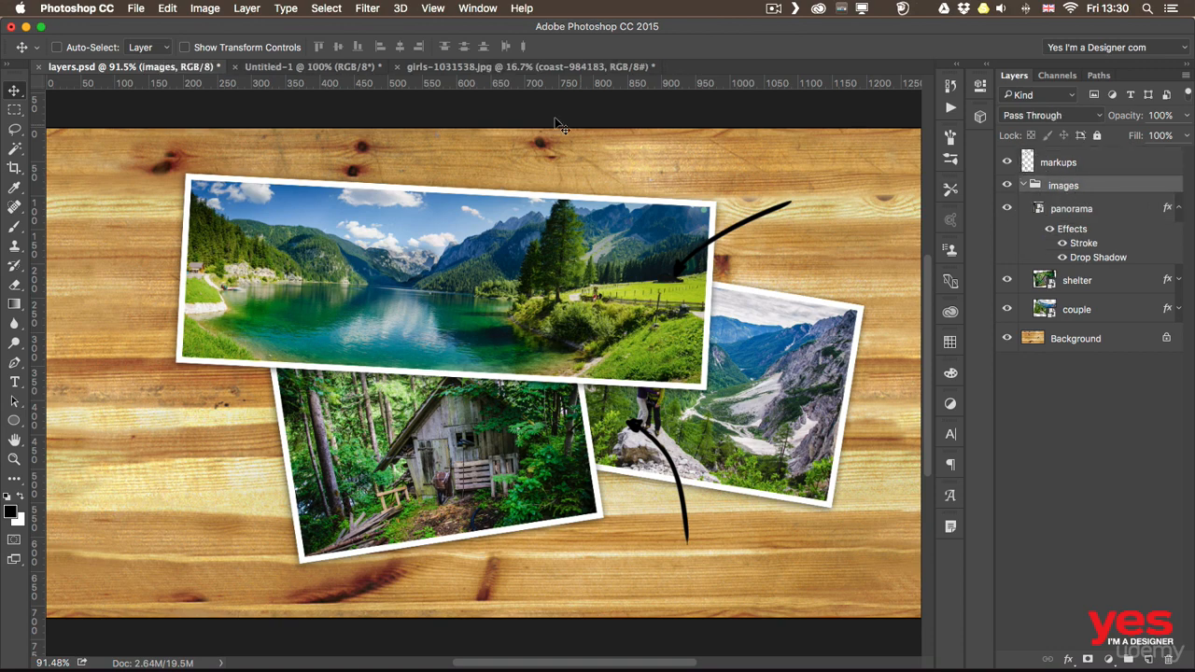
pyautogui.click(247, 7)
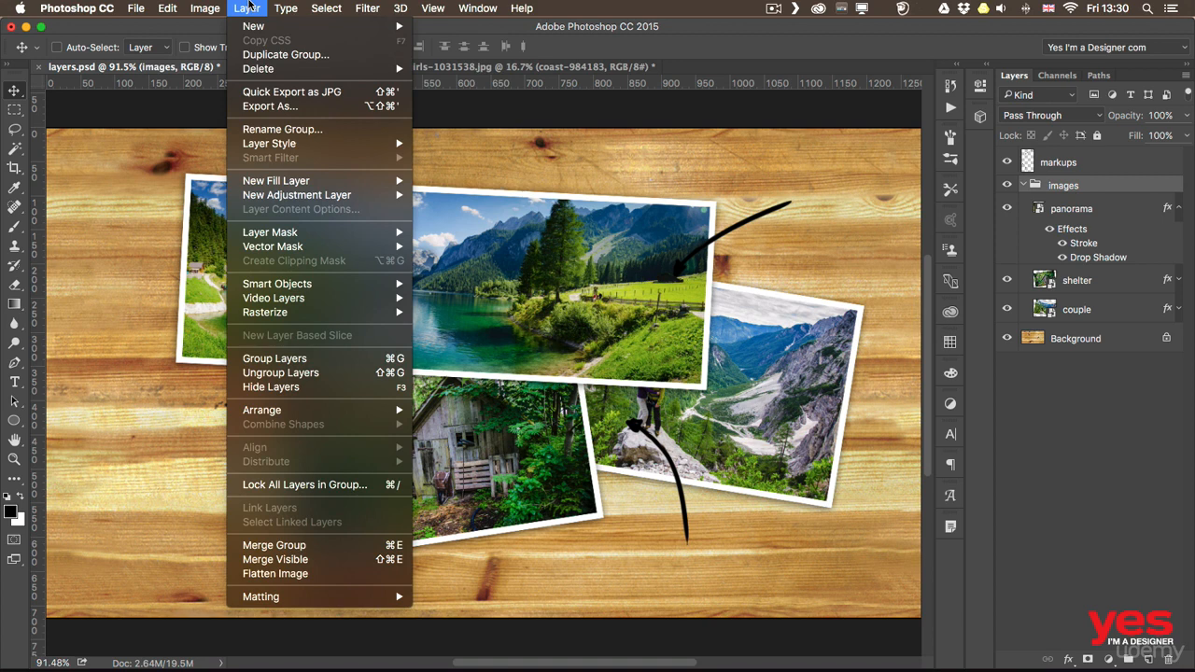
pyautogui.click(300, 373)
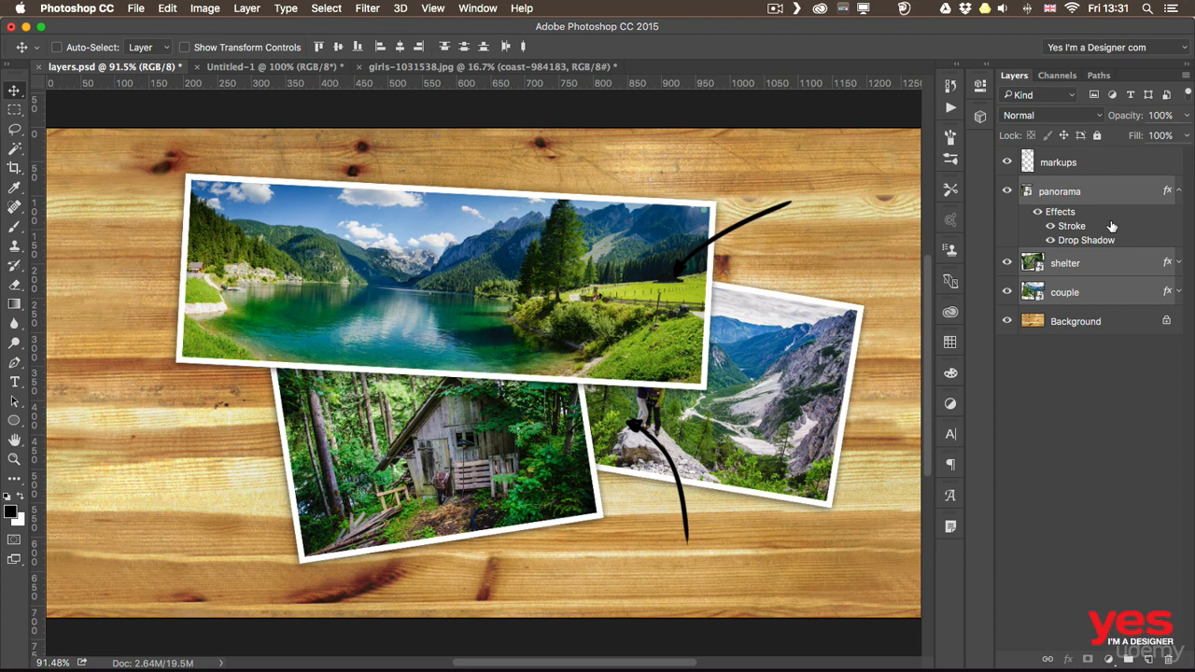
# Merge the markups, panorama and shelter layers into one, and shift the merged layer up and left on the canvas
pyautogui.click(1091, 165)
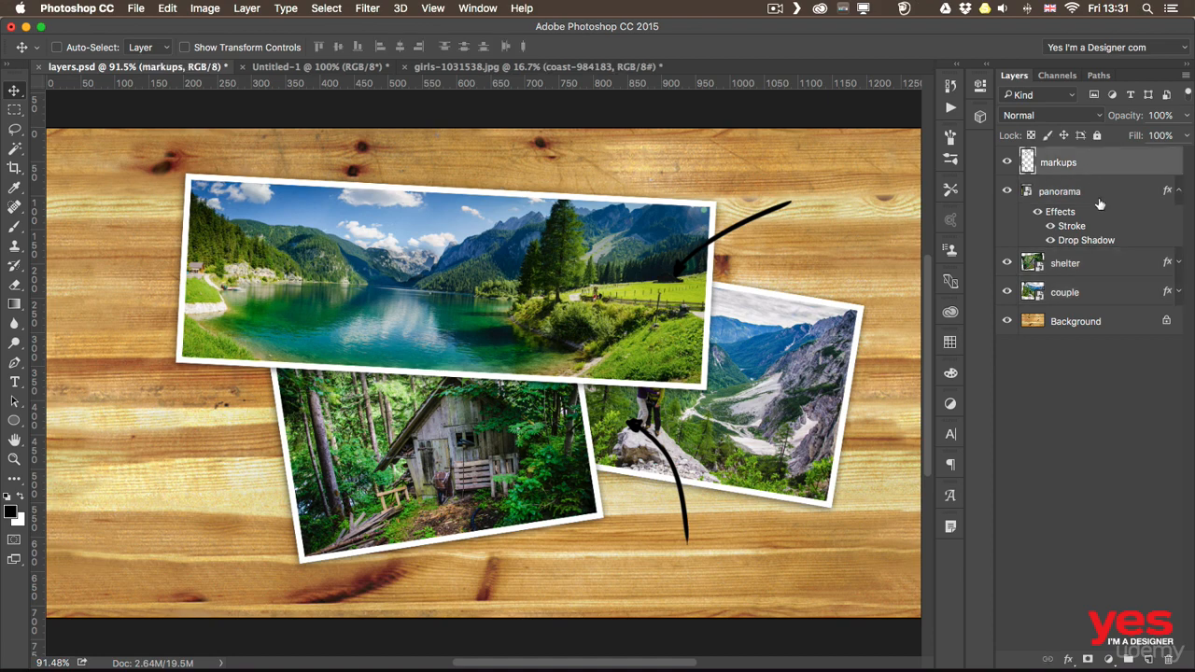
pyautogui.keyDown('shift'); pyautogui.click(1109, 265); pyautogui.keyUp('shift')
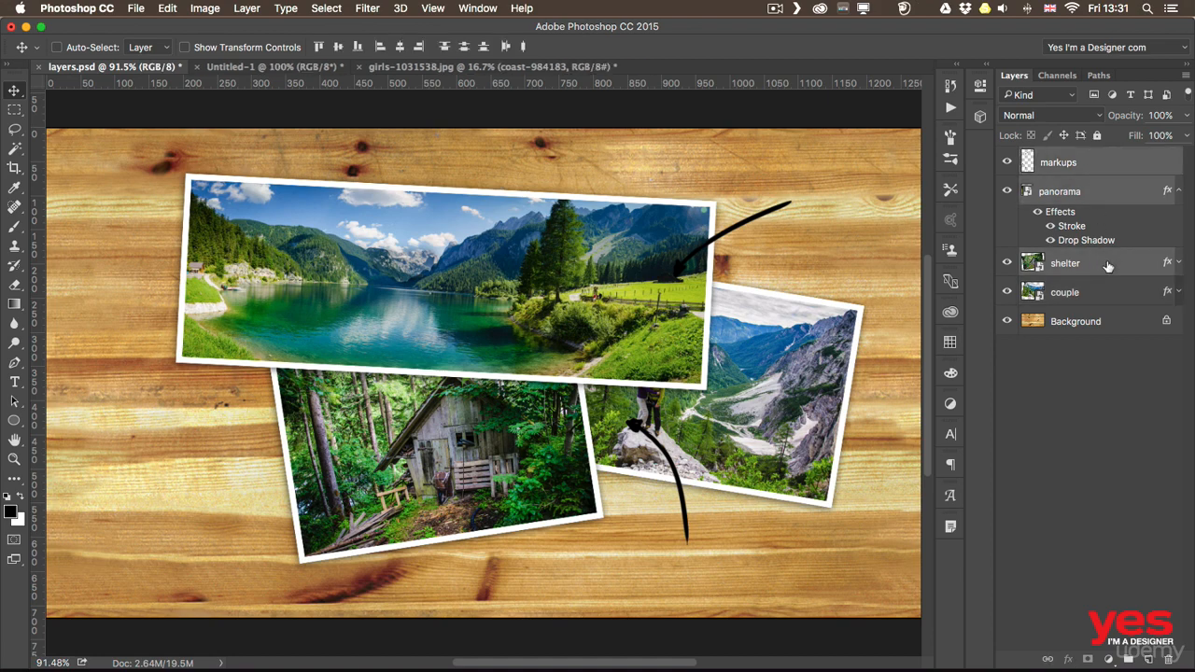
pyautogui.rightClick(1098, 164)
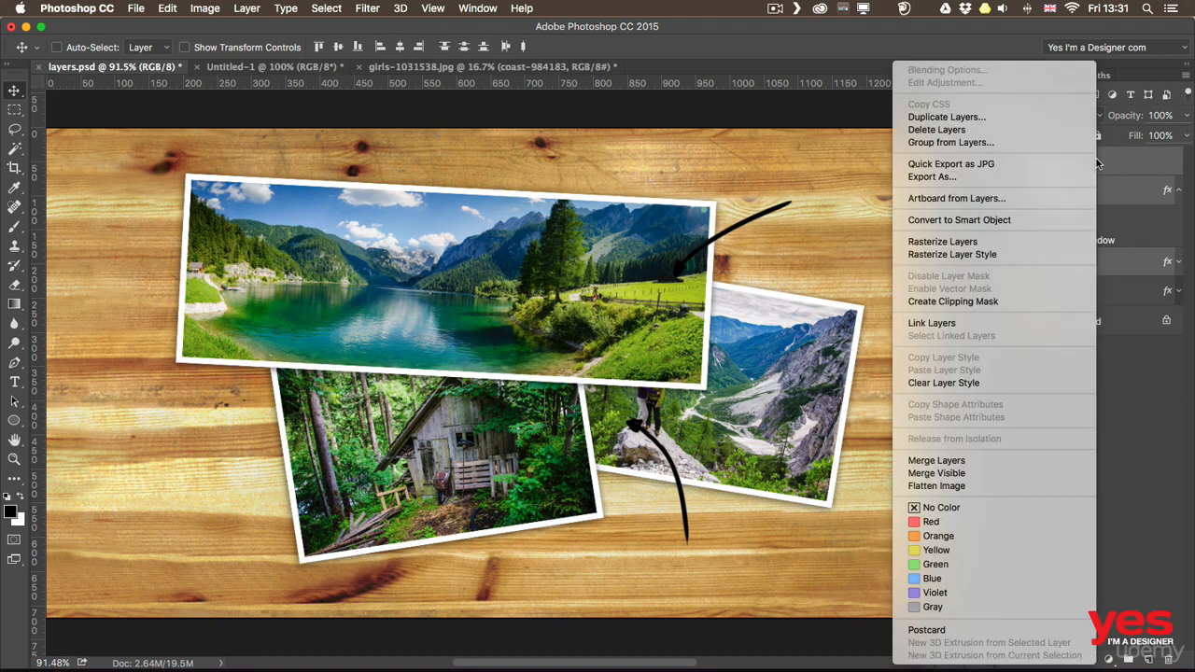
pyautogui.click(986, 462)
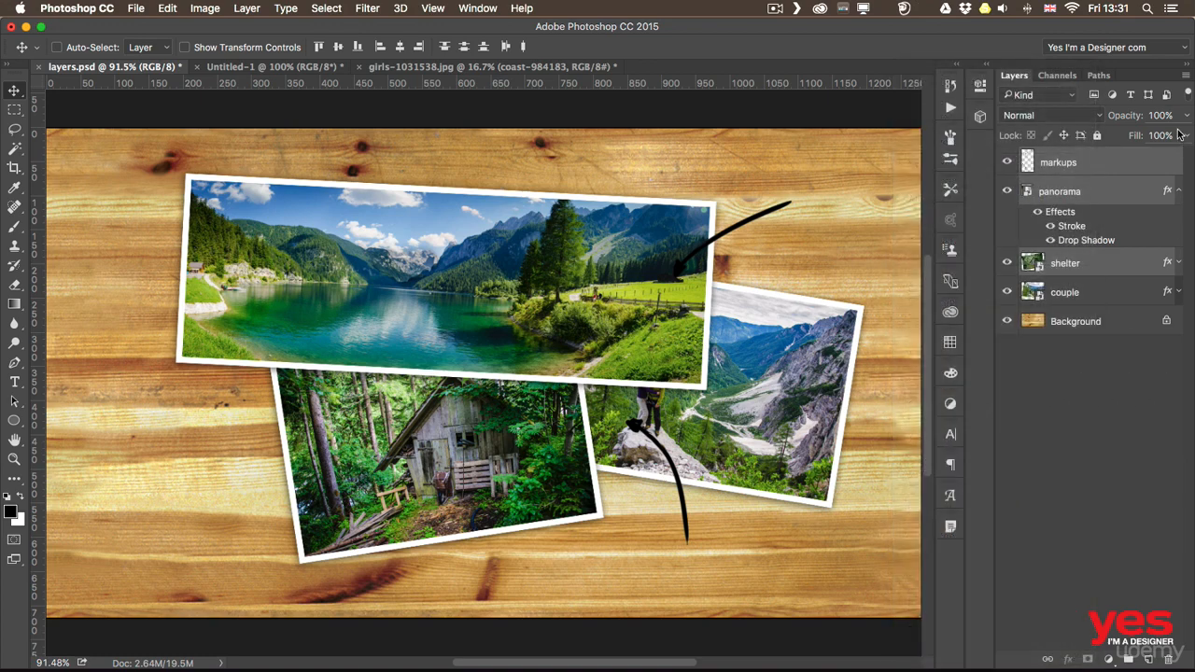
pyautogui.click(1186, 79)
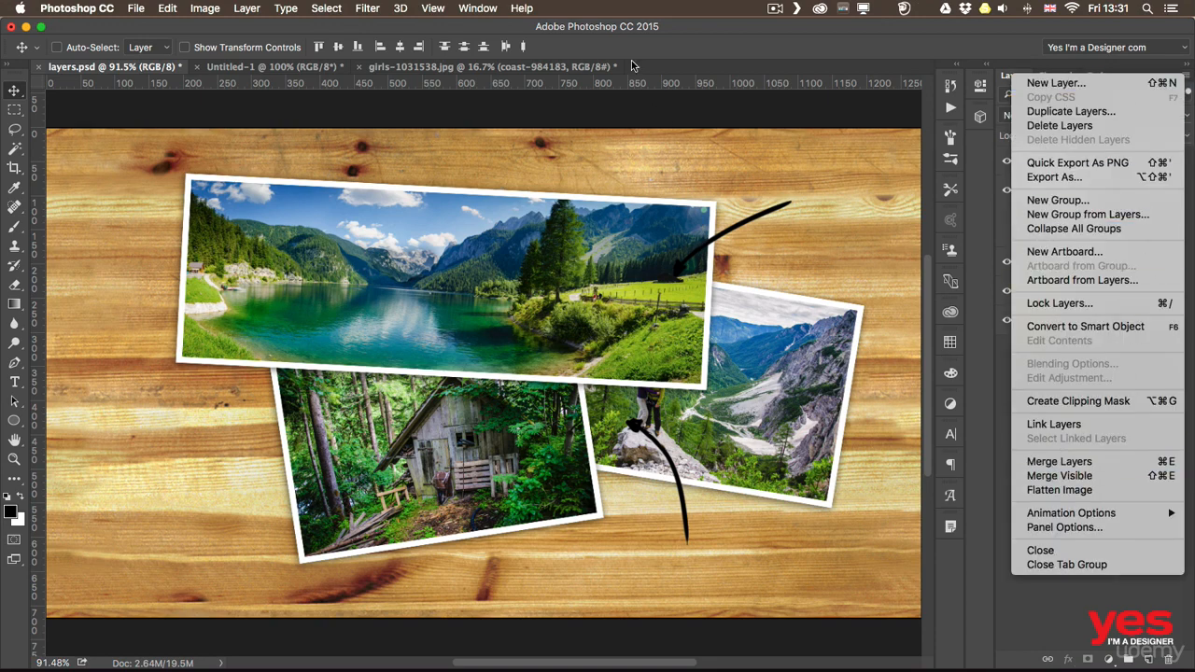
pyautogui.click(360, 22)
pyautogui.click(245, 8)
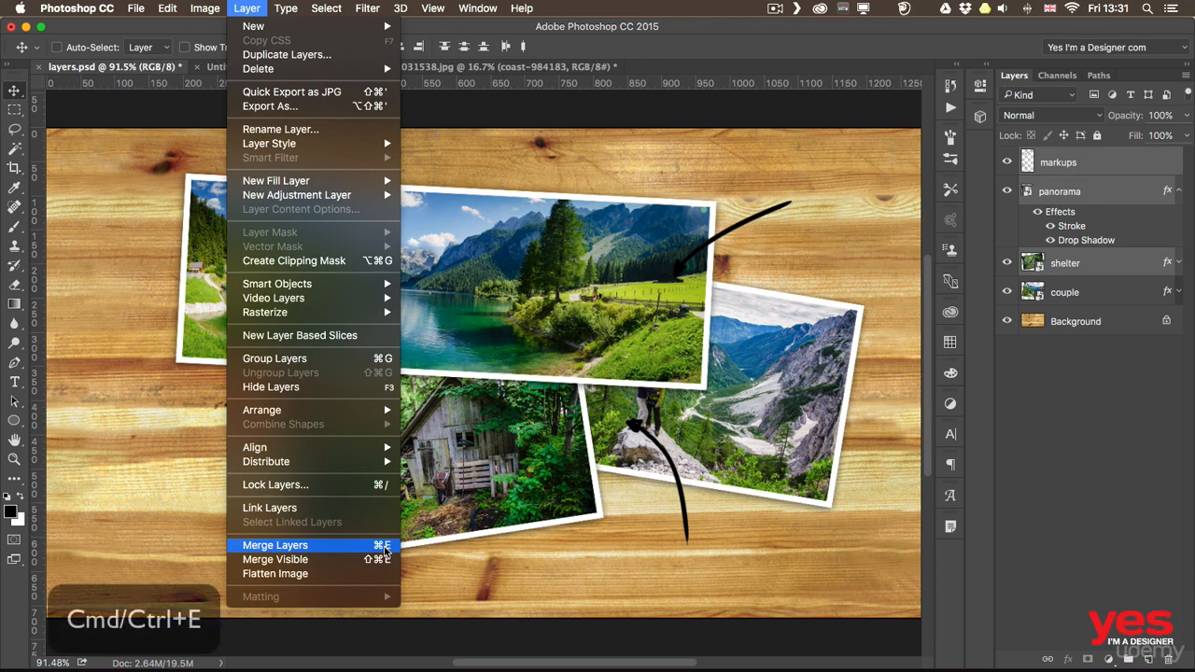
pyautogui.click(384, 550)
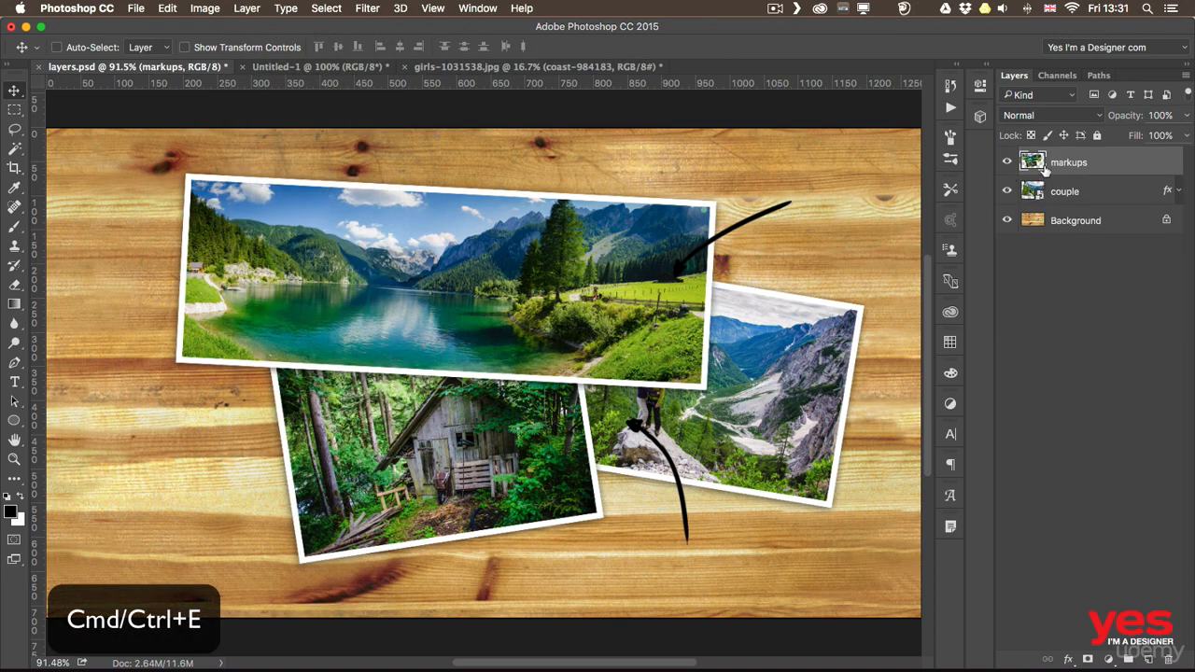
pyautogui.moveTo(674, 261); pyautogui.dragTo(575, 252)
pyautogui.moveTo(498, 277); pyautogui.dragTo(528, 282)
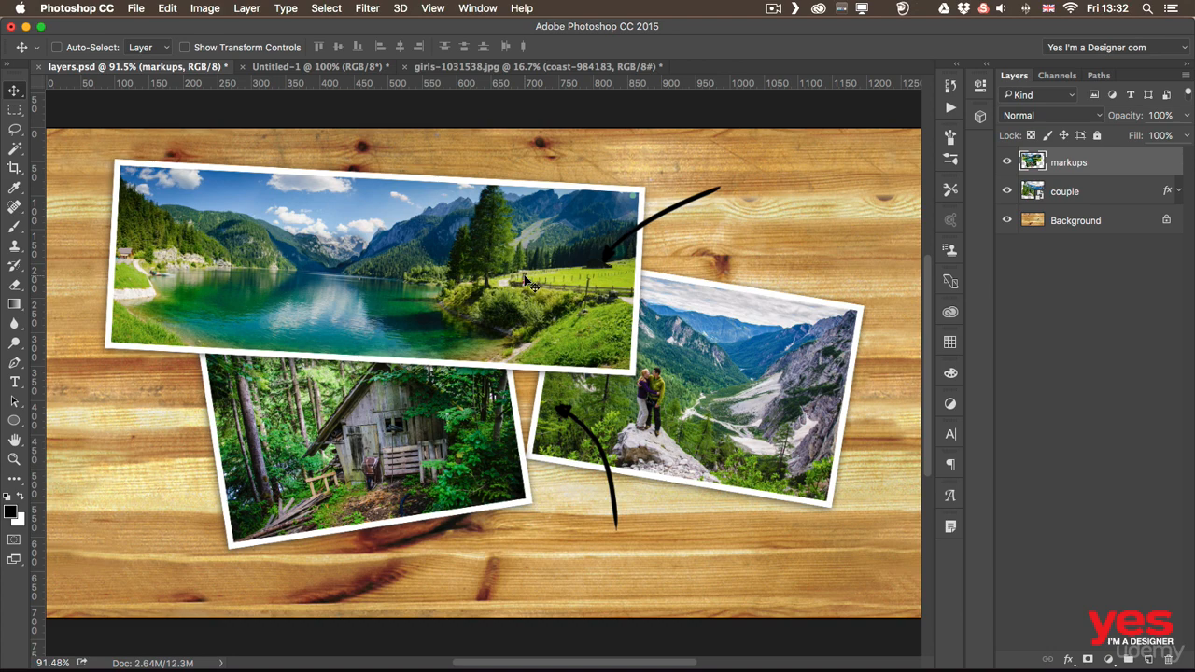
# Undo the move and step back to before the markups, panorama and shelter layers were merged
pyautogui.press('super+z')
pyautogui.click(167, 7)
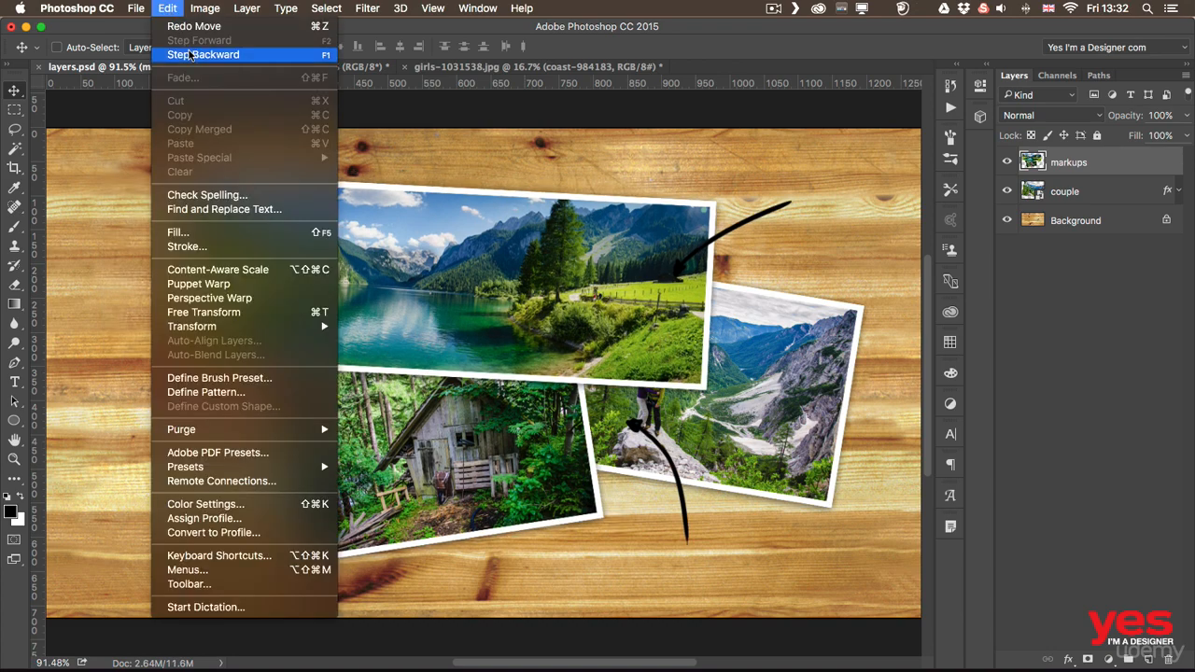
pyautogui.click(196, 56)
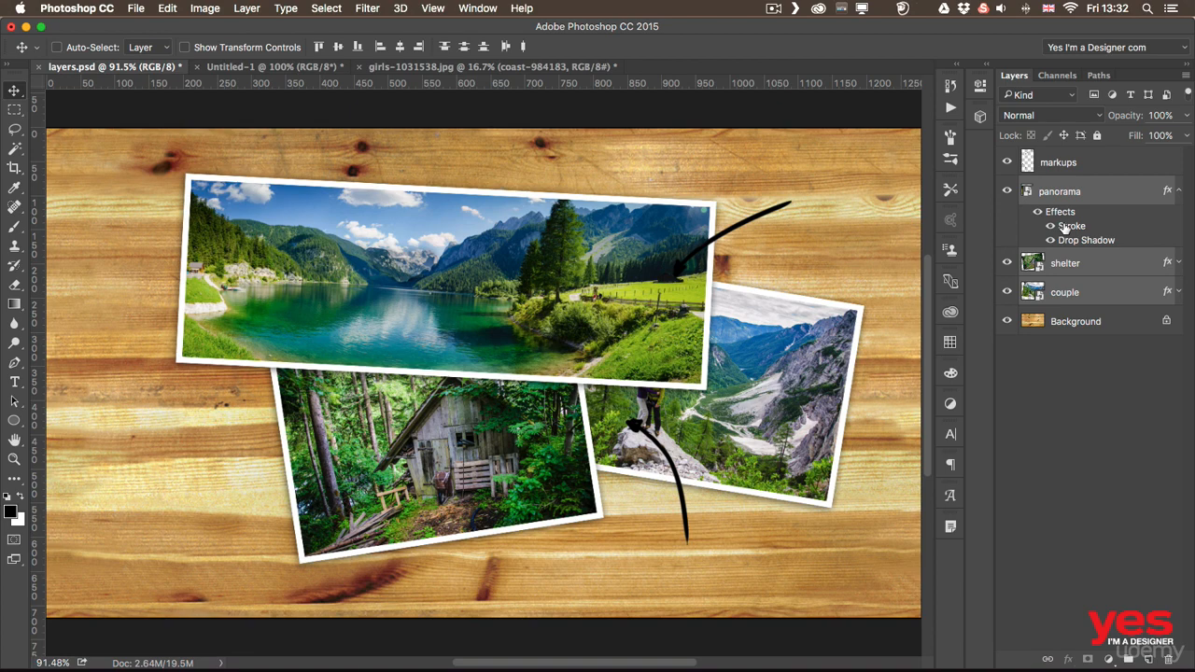
# Flatten the whole image into a single Background layer
pyautogui.click(244, 8)
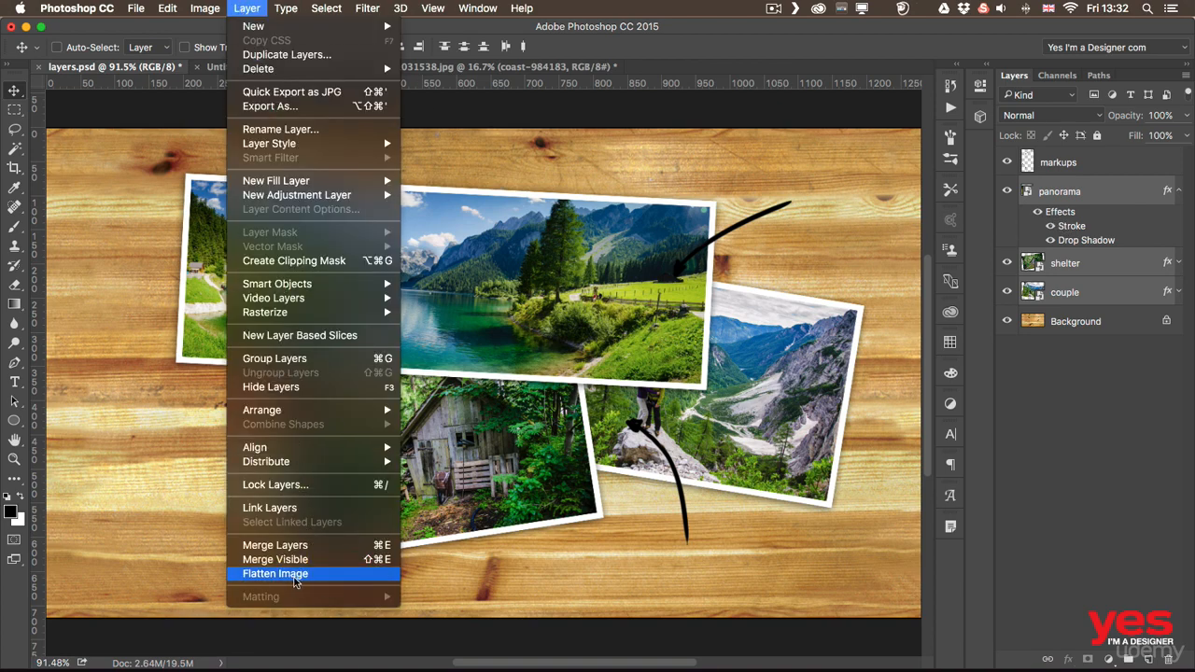
pyautogui.click(294, 576)
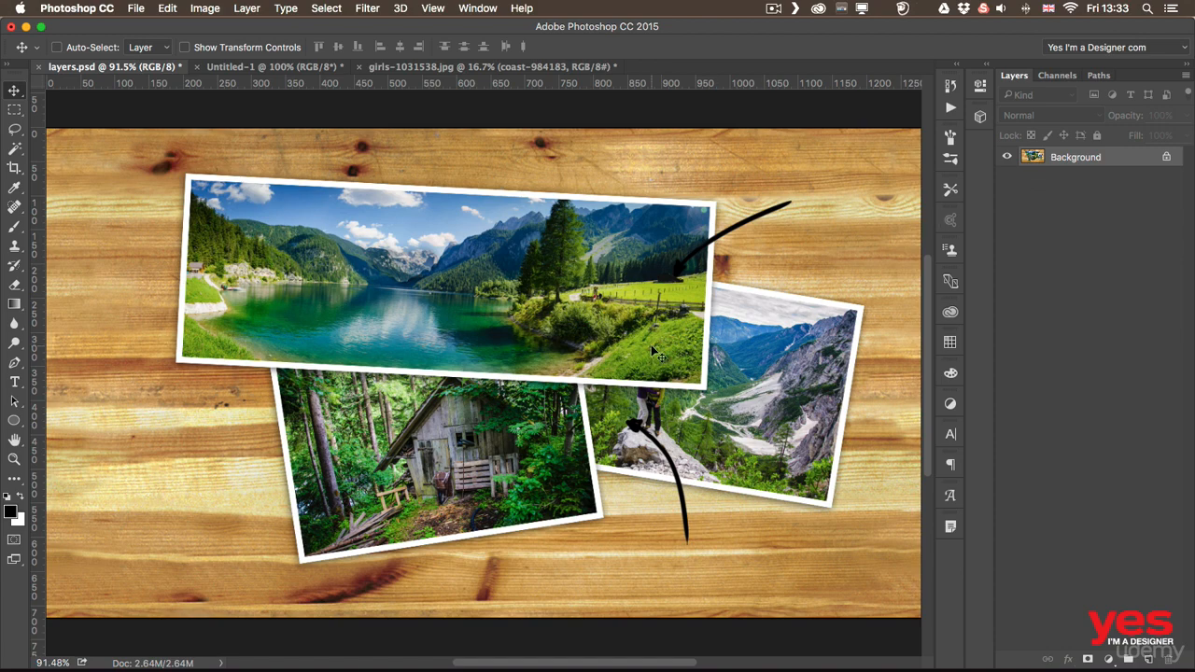
# Try to move the flattened Background layer on the canvas, and undo the flattening
pyautogui.click(508, 339)
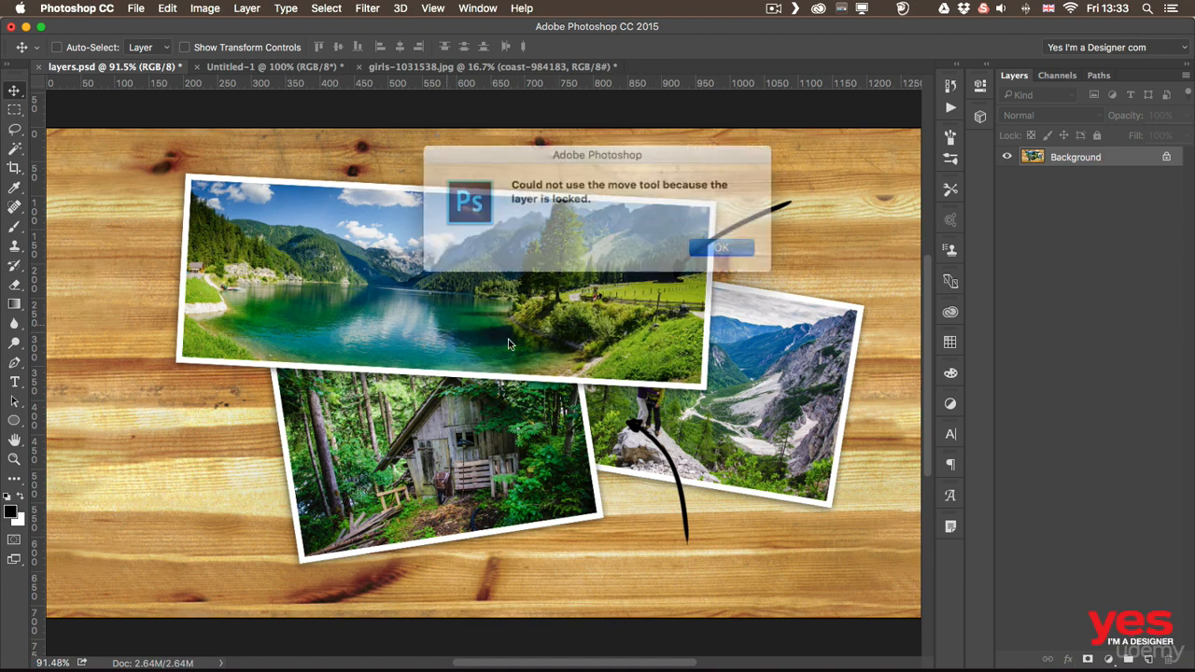
pyautogui.click(705, 246)
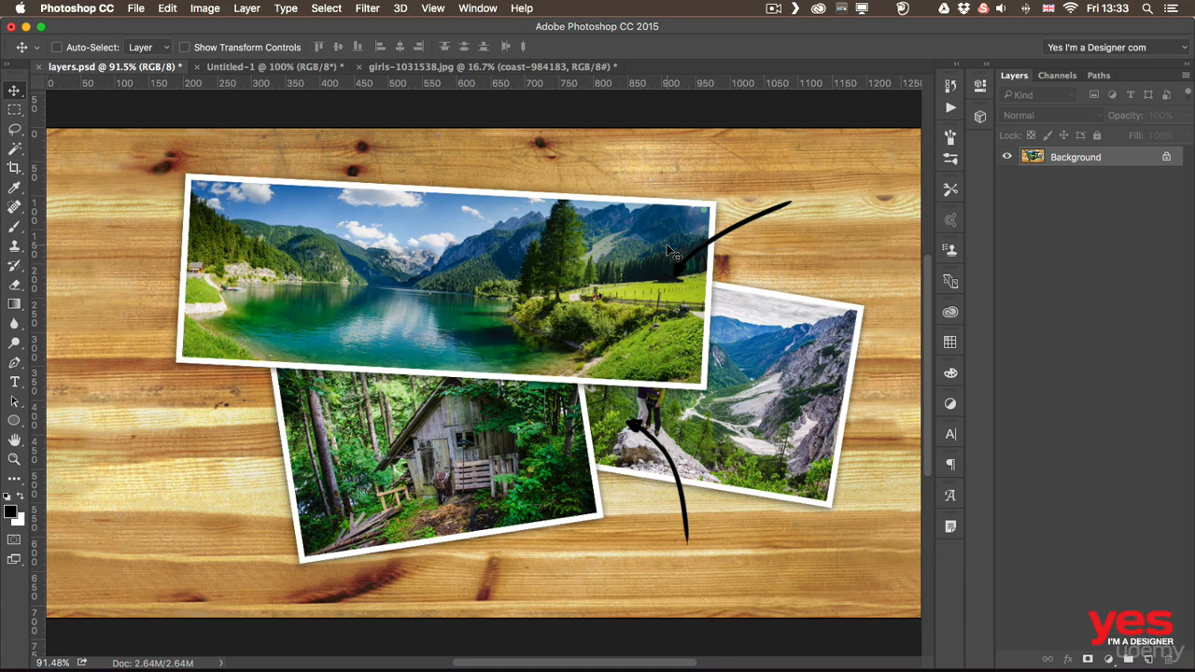
pyautogui.press('super+z')
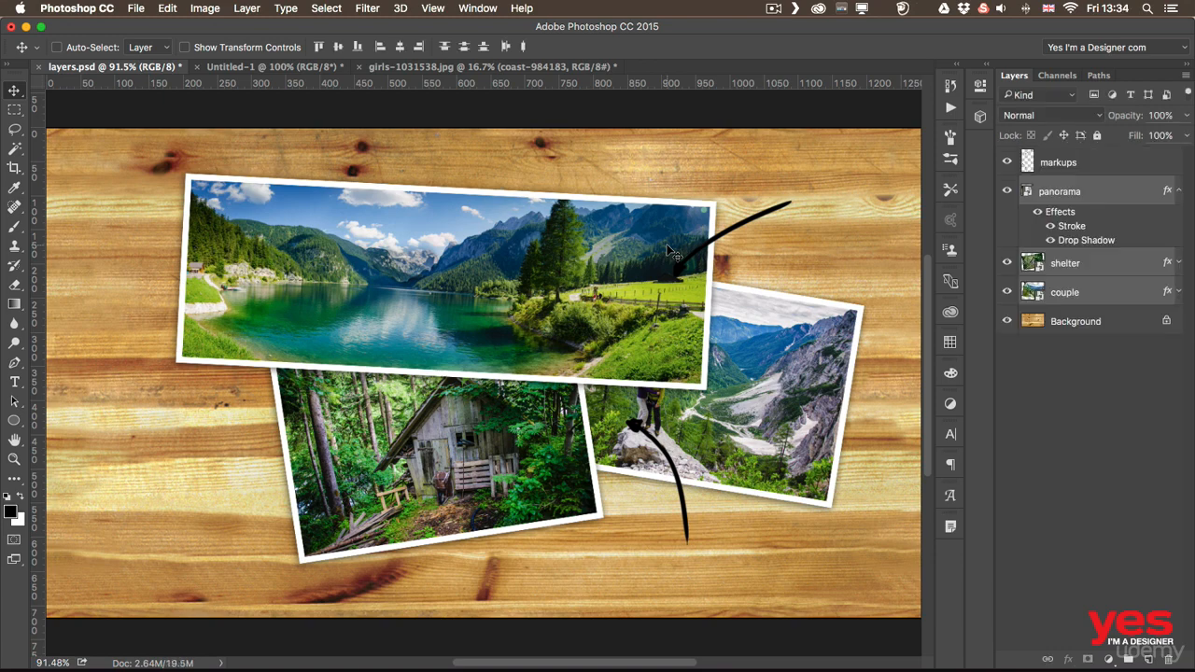